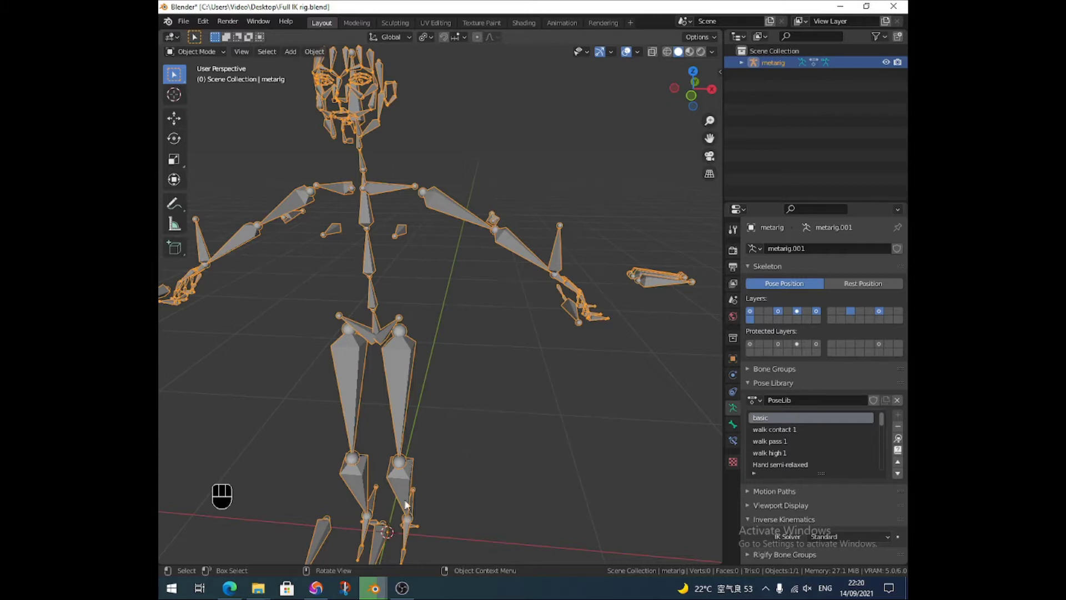
- Minimise the render result window and return to the Full IK rig file window
{"action": "left_click", "coordinate": [374, 589]}
{"action": "left_click", "coordinate": [329, 532]}
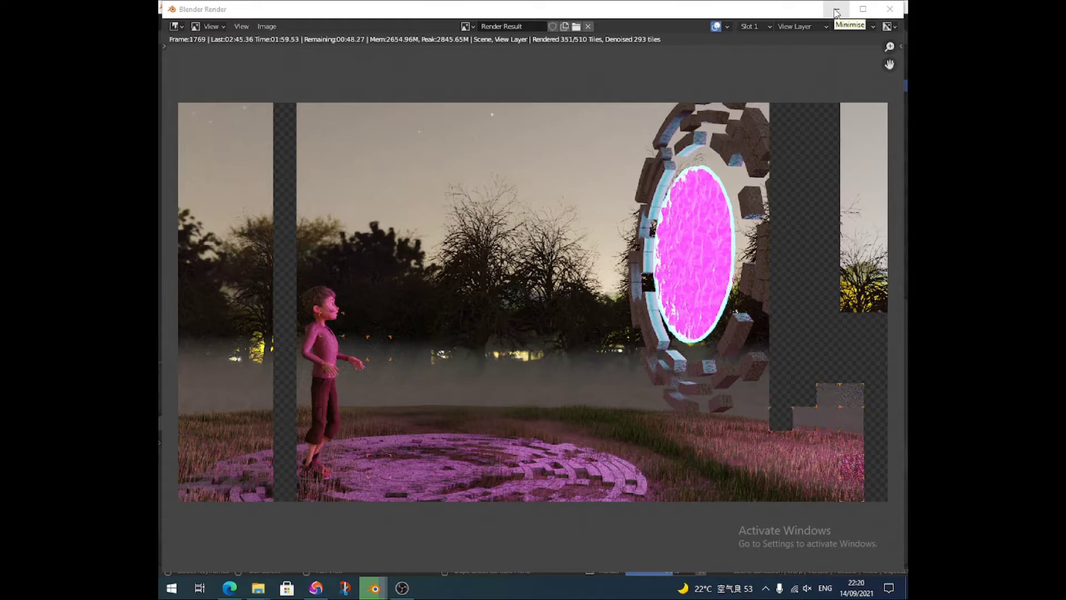
{"action": "left_click", "coordinate": [836, 12]}
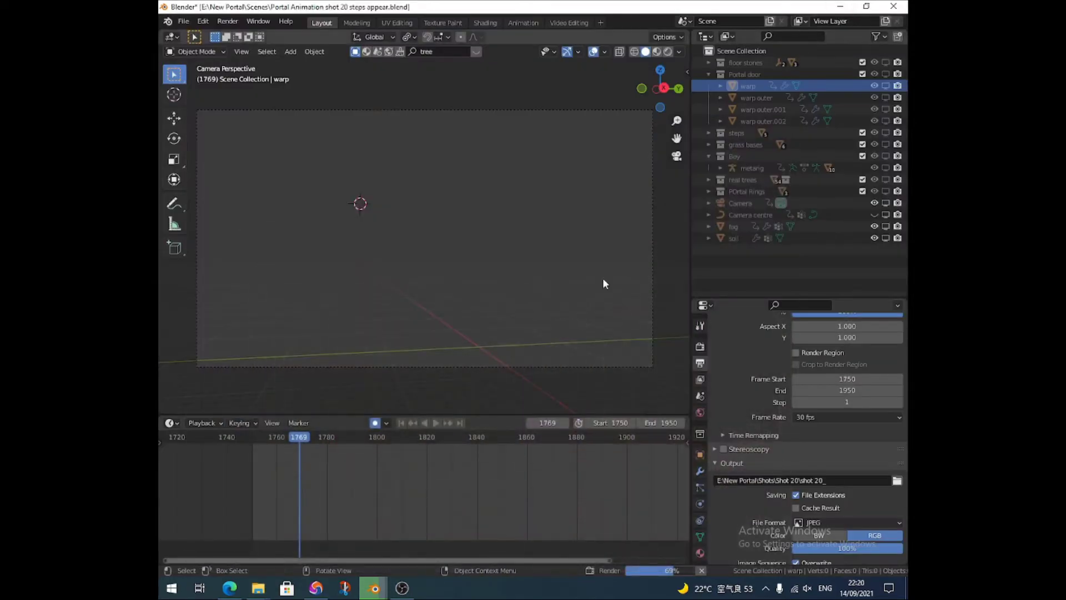
{"action": "key", "text": "alt+Tab"}
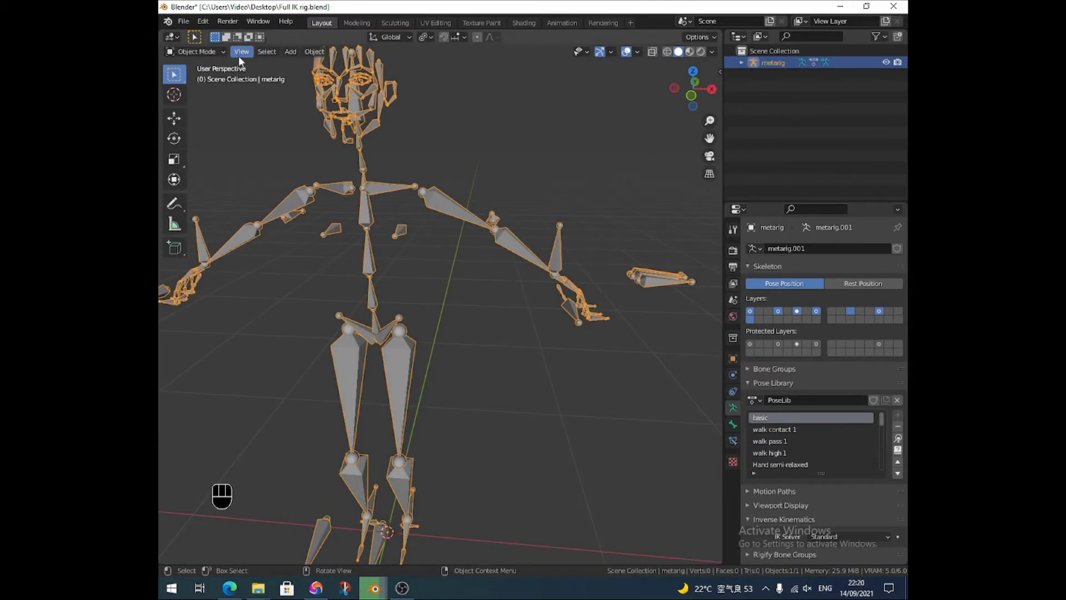
- Orbit and pan the view onto the metarig, then bring up the interaction mode list
{"action": "middle_click_drag", "start_coordinate": [508, 258], "coordinate": [464, 402]}
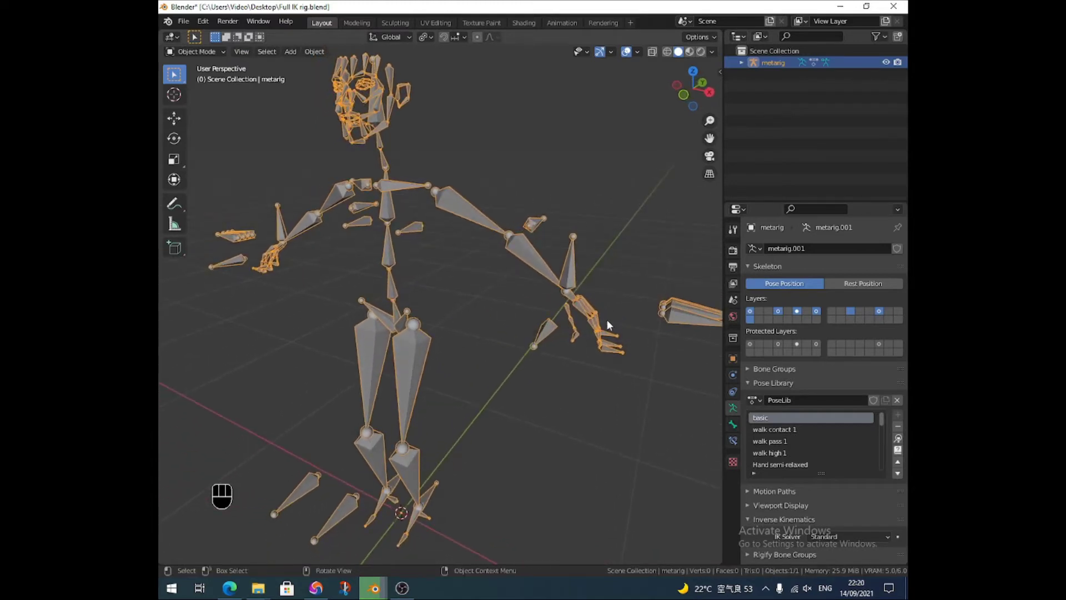
{"action": "mouse_move", "coordinate": [583, 331]}
{"action": "middle_mouse_down", "text": "shift"}
{"action": "mouse_move", "coordinate": [438, 461]}
{"action": "mouse_move", "coordinate": [469, 393]}
{"action": "mouse_move", "coordinate": [541, 367]}
{"action": "middle_mouse_up", "text": "shift"}
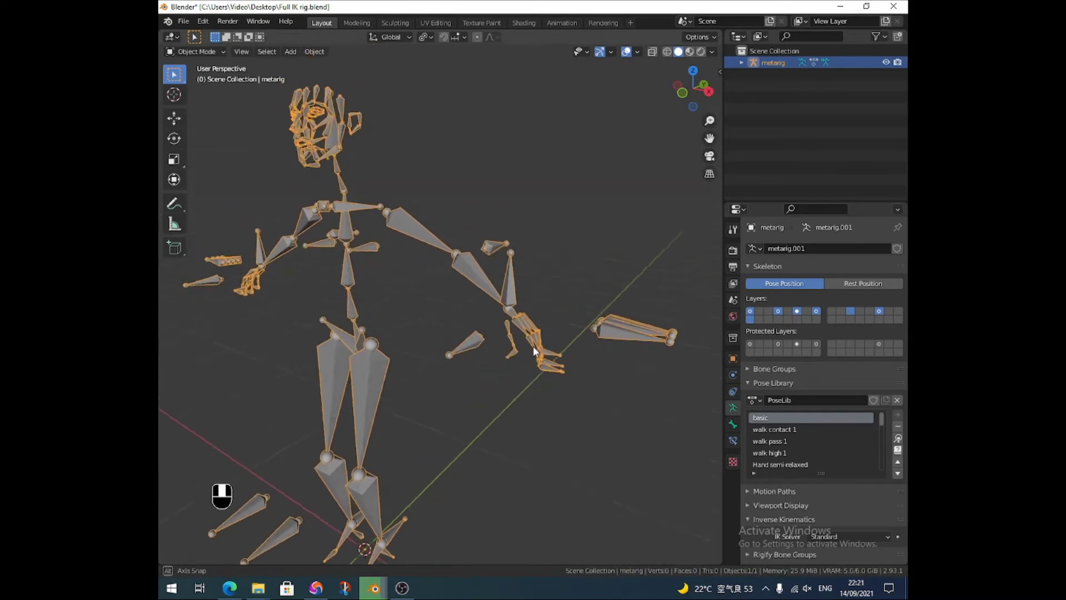
{"action": "left_click", "coordinate": [208, 51]}
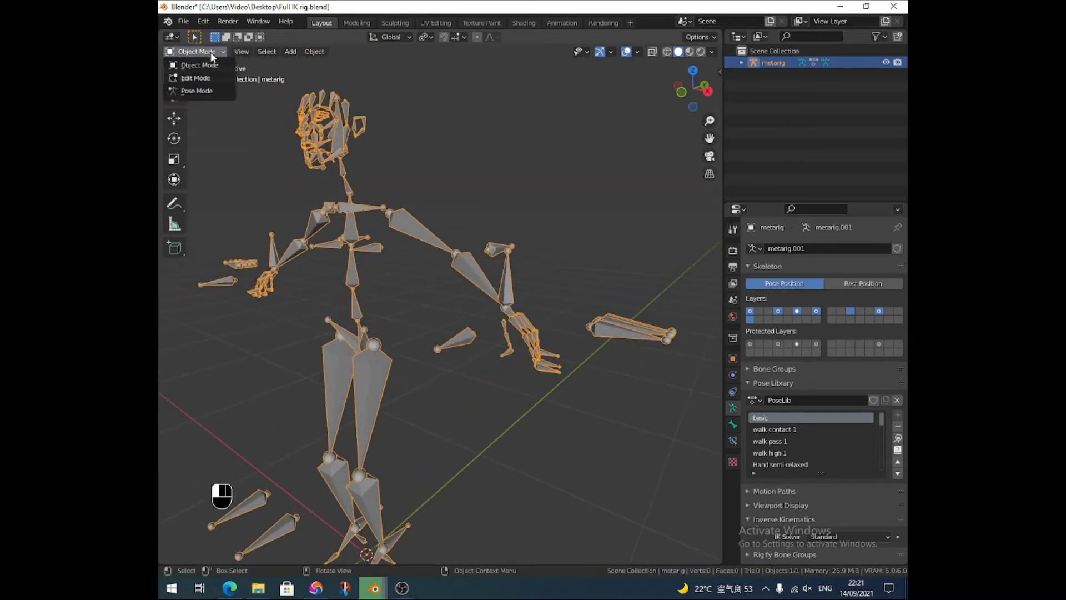
- Enter Pose Mode and apply the walk contact 1, then walk pass 1 library poses
{"action": "left_click", "coordinate": [205, 90]}
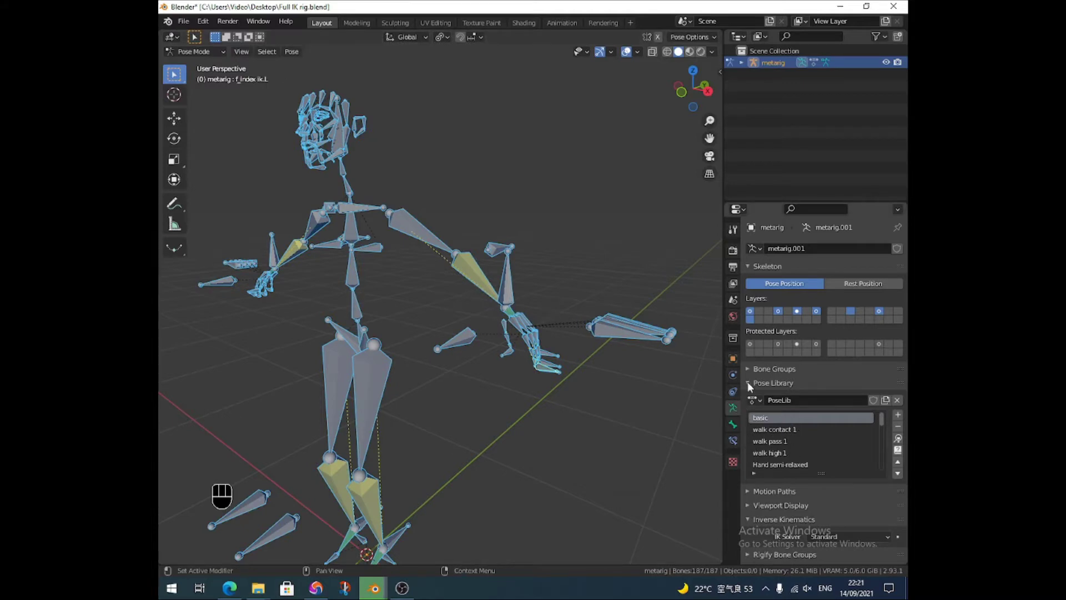
{"action": "left_click", "coordinate": [775, 429]}
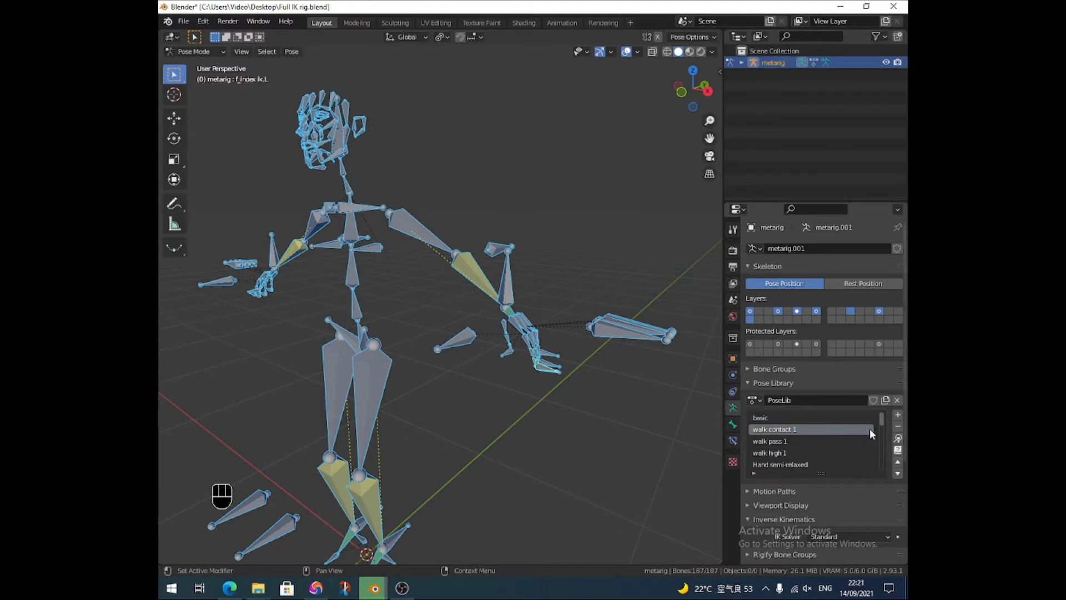
{"action": "left_click", "coordinate": [898, 440]}
{"action": "mouse_move", "coordinate": [633, 425]}
{"action": "middle_mouse_down"}
{"action": "mouse_move", "coordinate": [526, 397]}
{"action": "mouse_move", "coordinate": [488, 408]}
{"action": "mouse_move", "coordinate": [514, 406]}
{"action": "middle_mouse_up"}
{"action": "left_click", "coordinate": [806, 440]}
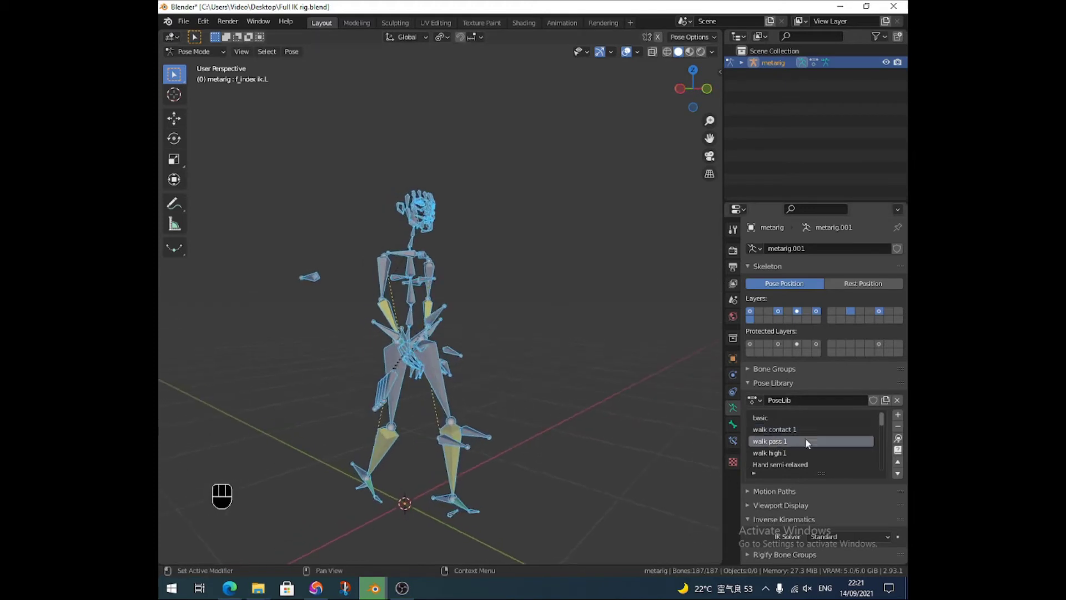
{"action": "left_click", "coordinate": [898, 439]}
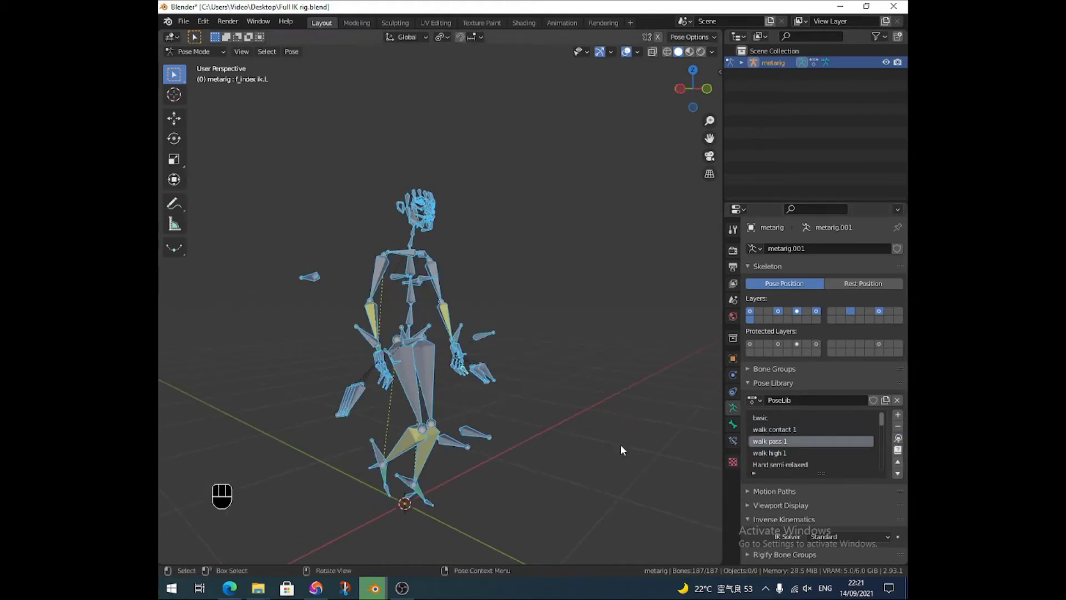
- Apply the walk high 1 pose, then walk contact 1 again from a front view
{"action": "left_click", "coordinate": [788, 451]}
{"action": "left_click", "coordinate": [898, 440]}
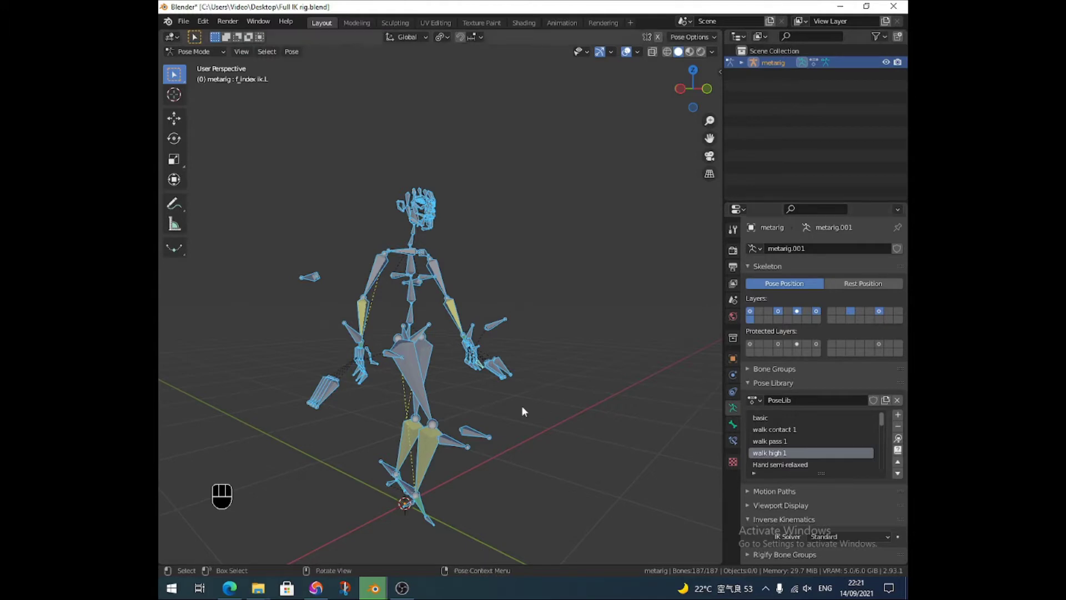
{"action": "middle_click_drag", "start_coordinate": [490, 394], "coordinate": [447, 384]}
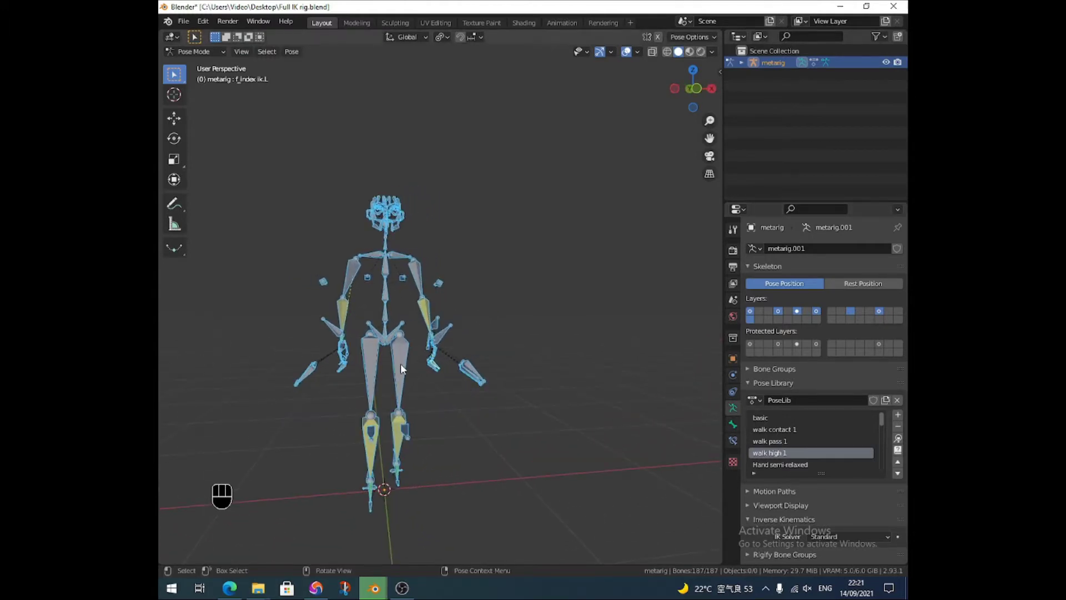
{"action": "left_click", "coordinate": [770, 428]}
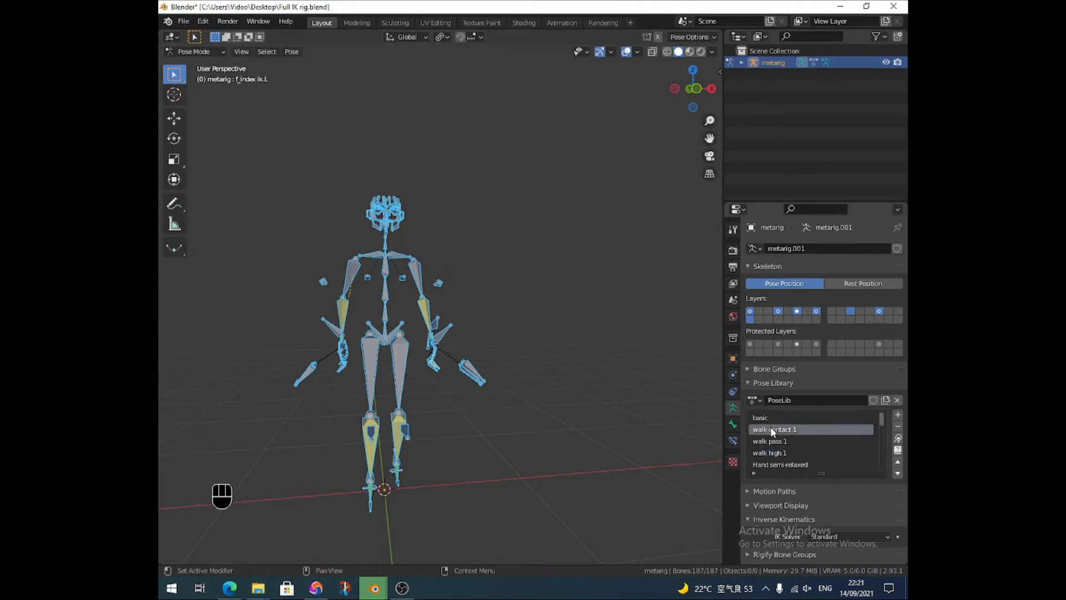
{"action": "left_click", "coordinate": [896, 439]}
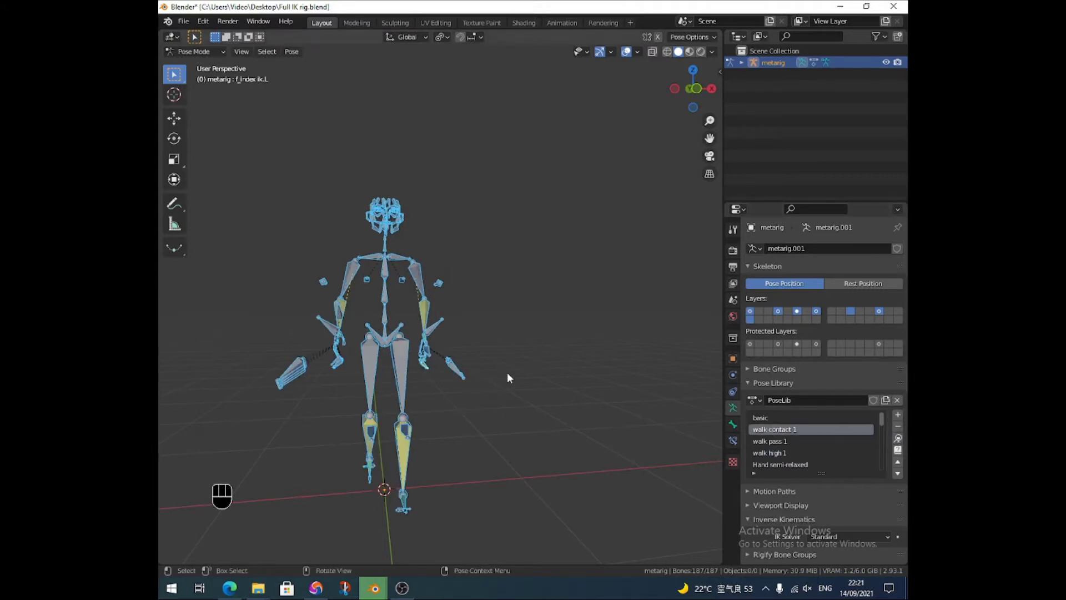
- Copy the walk contact 1 pose and paste it X-flipped onto the rig
{"action": "right_click", "coordinate": [402, 363]}
{"action": "left_click", "coordinate": [380, 365]}
{"action": "right_click", "coordinate": [392, 363]}
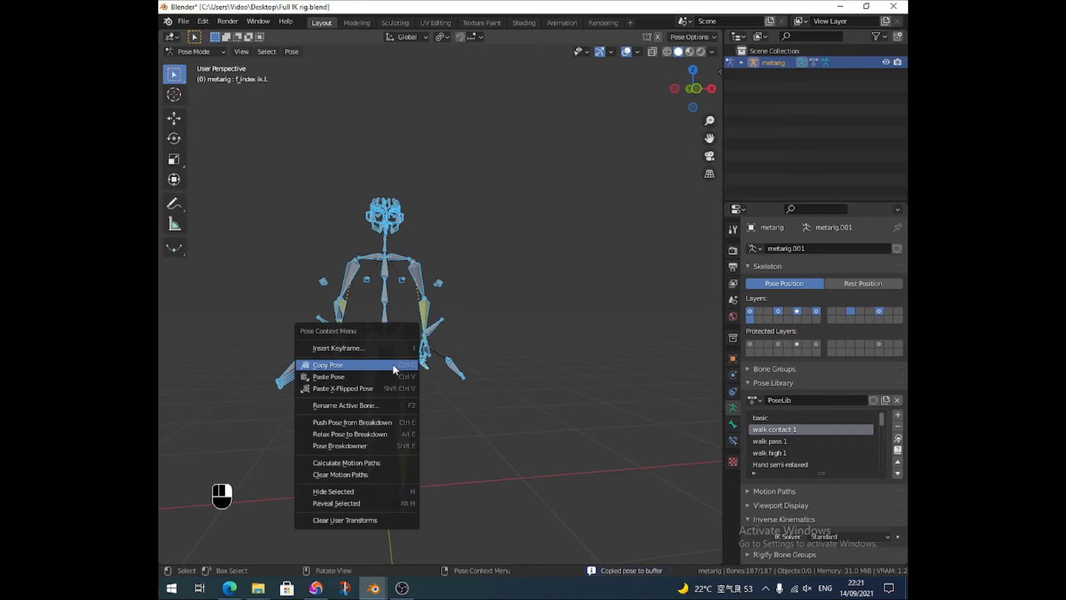
{"action": "left_click", "coordinate": [370, 386]}
{"action": "middle_click_drag", "start_coordinate": [409, 393], "coordinate": [423, 446]}
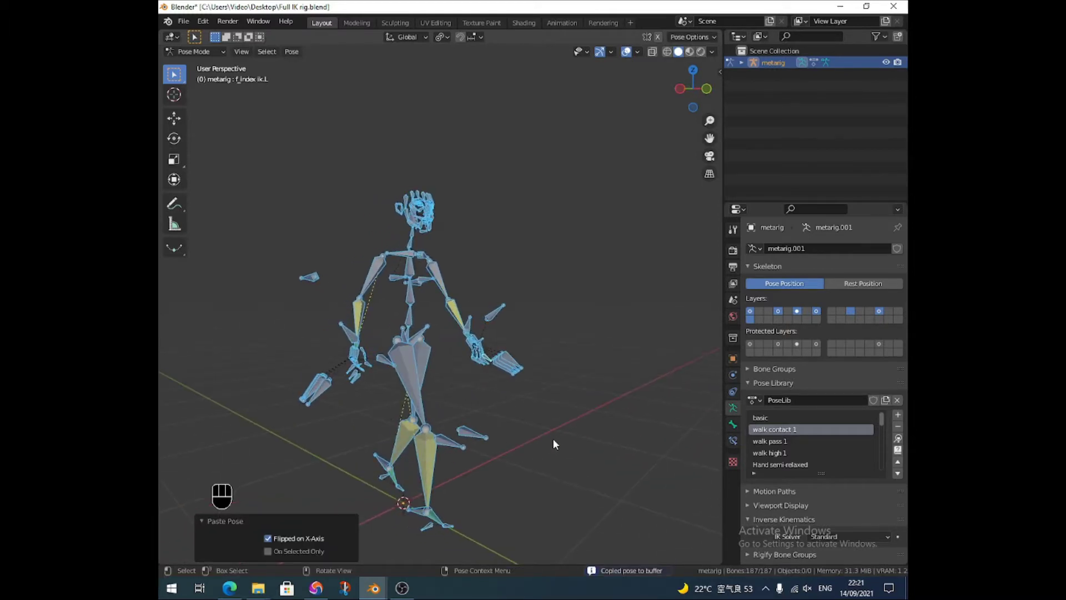
- Apply walk pass 1, paste it X-flipped, then reset the rig to the basic pose
{"action": "left_click", "coordinate": [775, 440]}
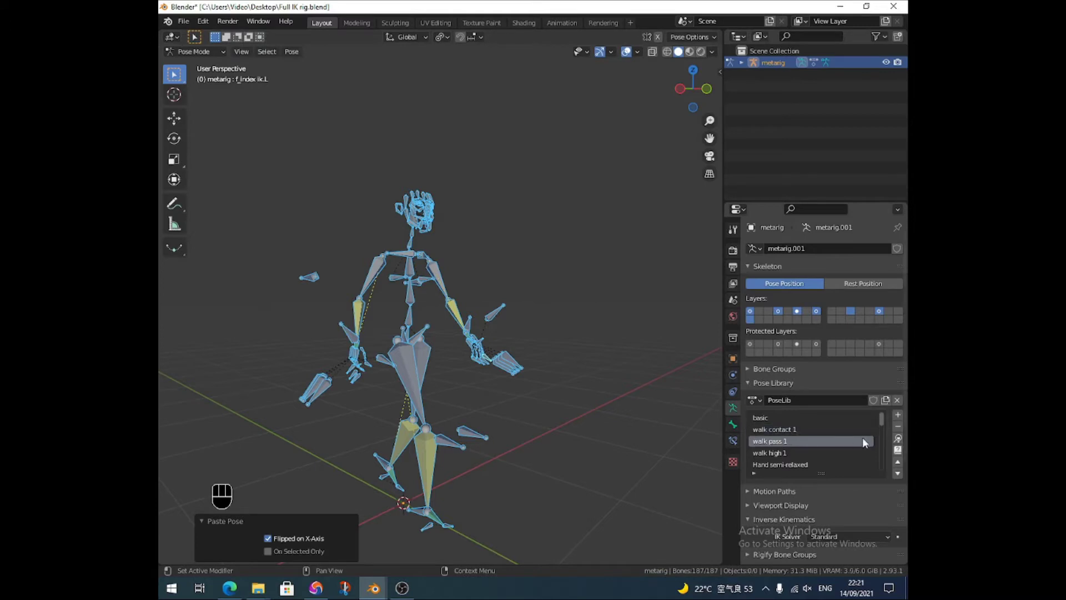
{"action": "left_click", "coordinate": [898, 439]}
{"action": "right_click", "coordinate": [401, 369]}
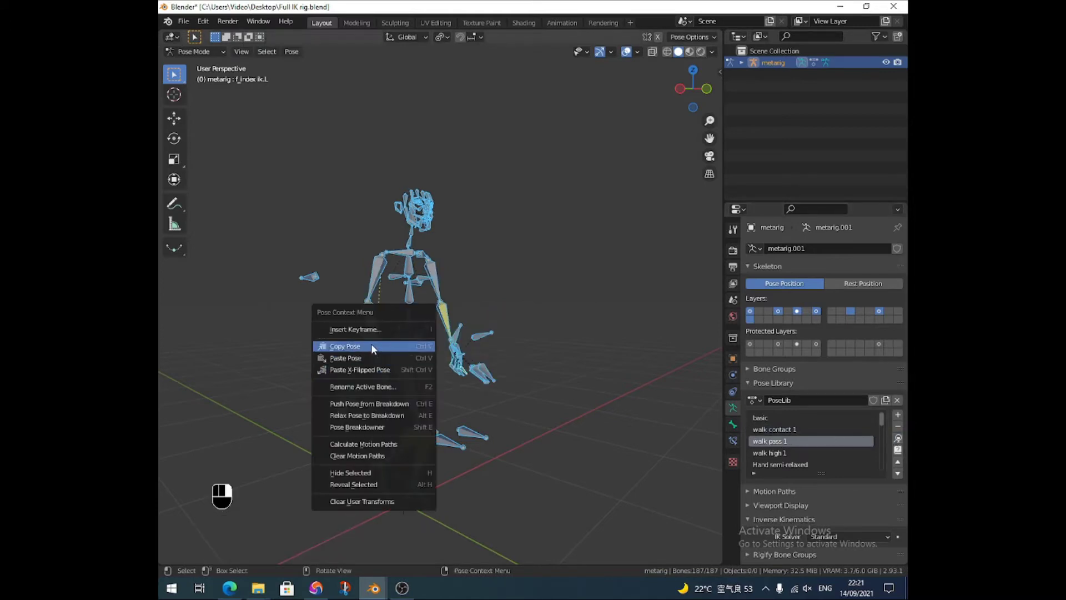
{"action": "left_click", "coordinate": [390, 344]}
{"action": "right_click", "coordinate": [396, 341]}
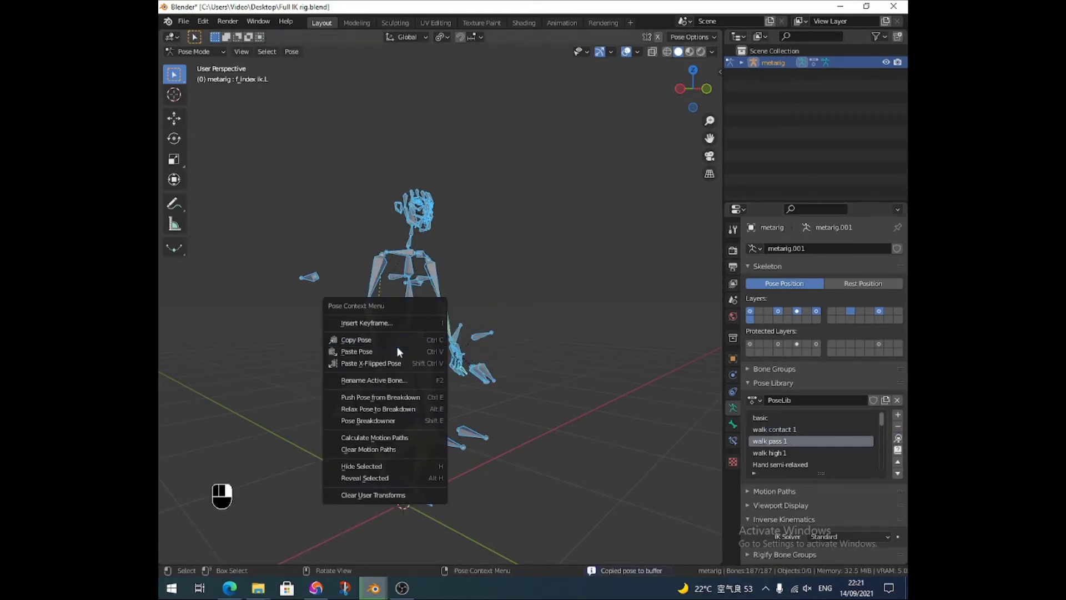
{"action": "left_click", "coordinate": [388, 364]}
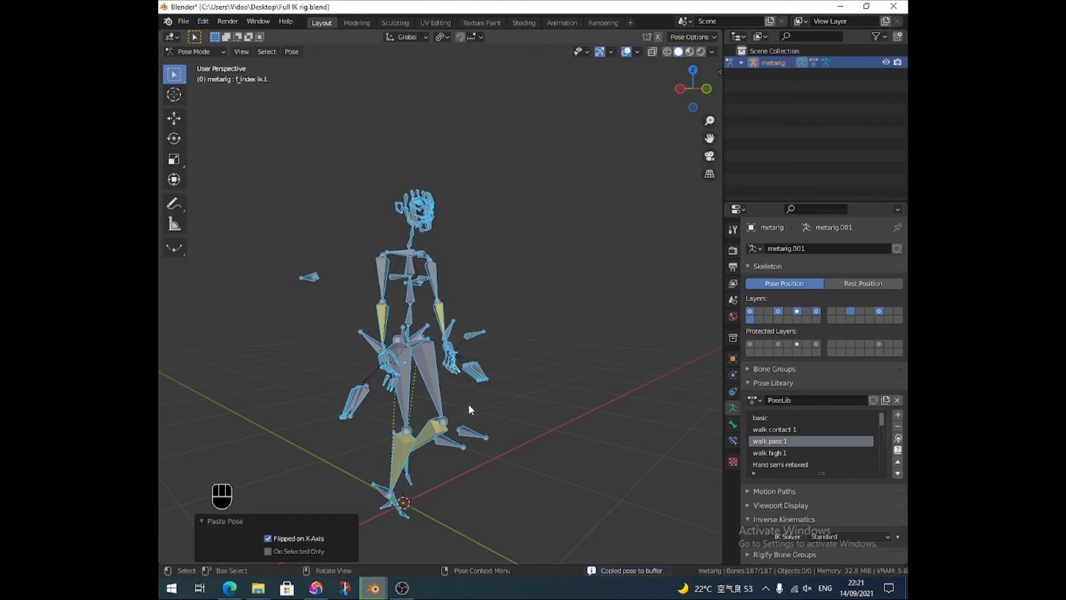
{"action": "left_click", "coordinate": [769, 418]}
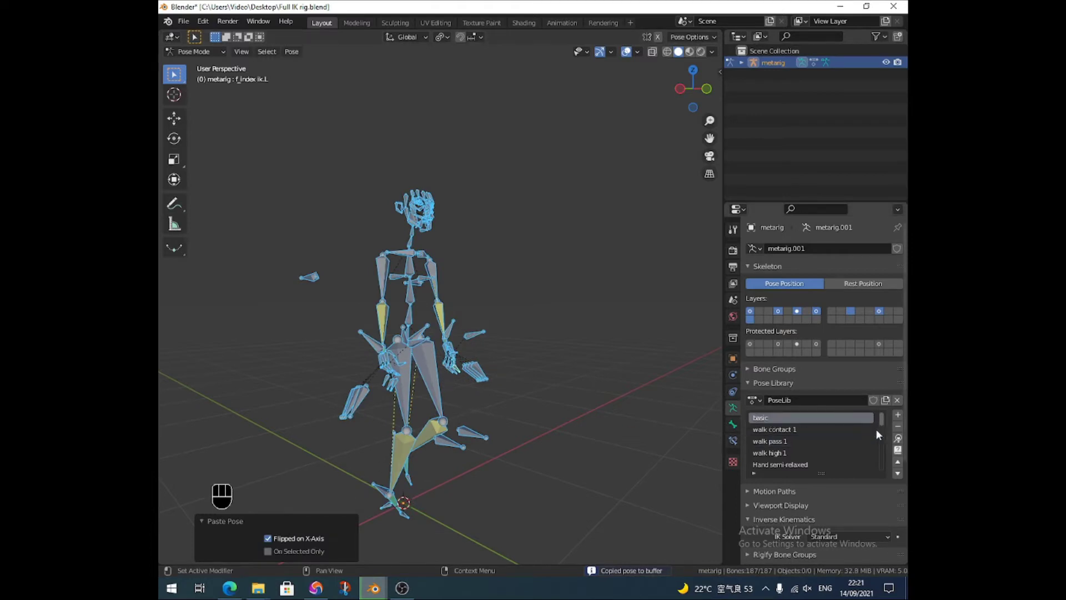
{"action": "left_click", "coordinate": [892, 436]}
- Zoom in on the left hand and apply the hand relaxed pose
{"action": "mouse_move", "coordinate": [502, 362]}
{"action": "middle_mouse_down"}
{"action": "mouse_move", "coordinate": [438, 356]}
{"action": "mouse_move", "coordinate": [401, 378]}
{"action": "mouse_move", "coordinate": [512, 358]}
{"action": "mouse_move", "coordinate": [487, 373]}
{"action": "middle_mouse_up"}
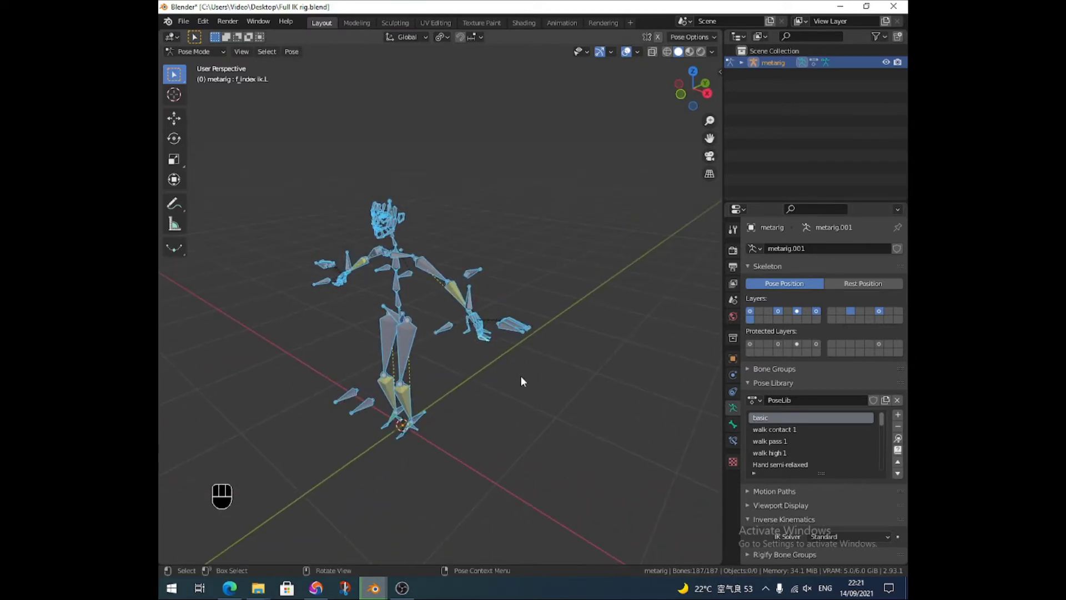
{"action": "scroll", "coordinate": [776, 438], "scroll_direction": "down", "scroll_amount": 2}
{"action": "left_click", "coordinate": [777, 436]}
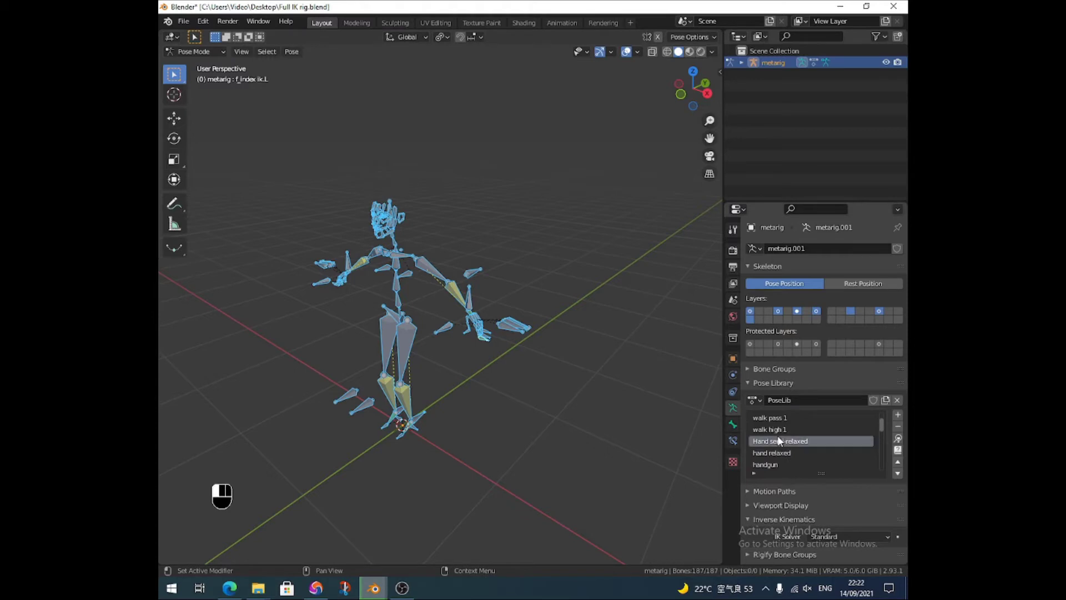
{"action": "middle_click_drag", "start_coordinate": [665, 404], "coordinate": [525, 337]}
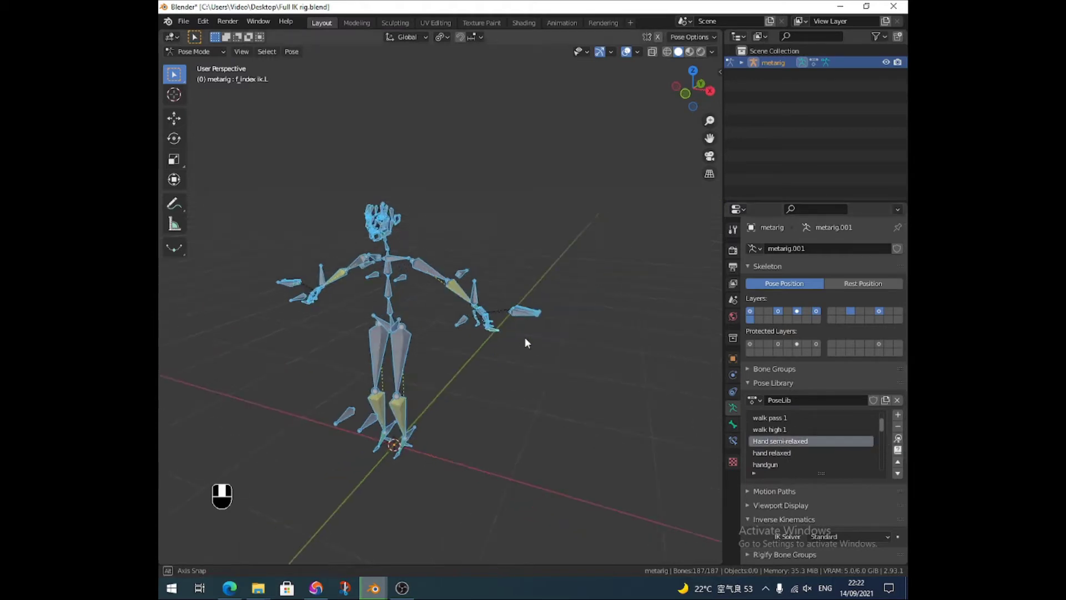
{"action": "scroll", "coordinate": [525, 338], "scroll_direction": "up", "scroll_amount": 2}
{"action": "scroll", "coordinate": [552, 344], "scroll_direction": "up", "scroll_amount": 2}
{"action": "scroll", "coordinate": [550, 309], "scroll_direction": "up", "scroll_amount": 2}
{"action": "scroll", "coordinate": [581, 317], "scroll_direction": "up", "scroll_amount": 1}
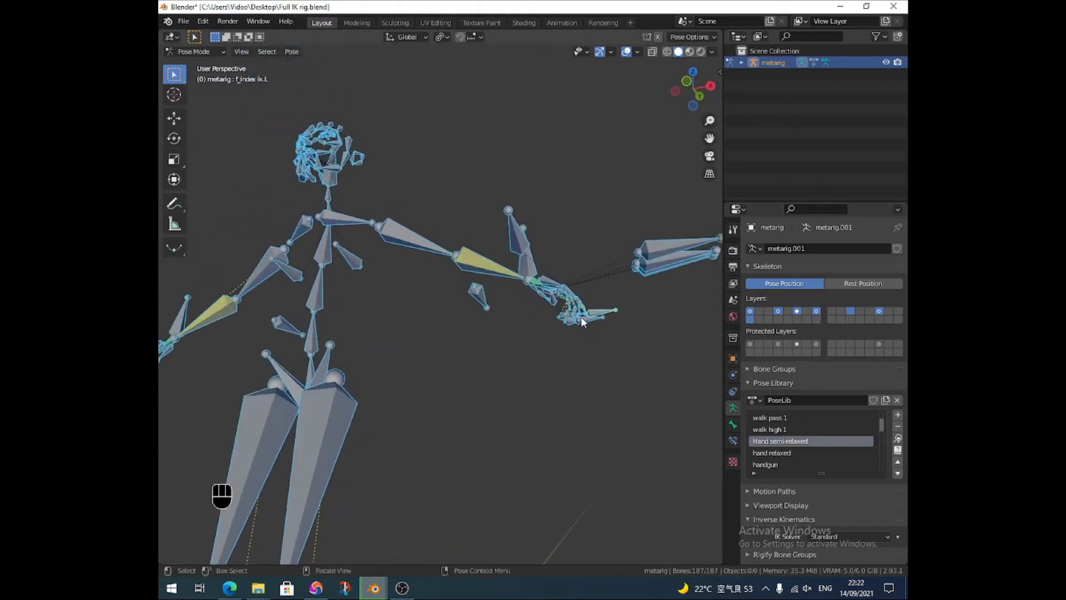
{"action": "scroll", "coordinate": [580, 317], "scroll_direction": "up", "scroll_amount": 1}
{"action": "middle_click_drag", "start_coordinate": [578, 309], "coordinate": [507, 328], "text": "shift"}
{"action": "scroll", "coordinate": [529, 329], "scroll_direction": "up", "scroll_amount": 2}
{"action": "scroll", "coordinate": [533, 339], "scroll_direction": "up", "scroll_amount": 2}
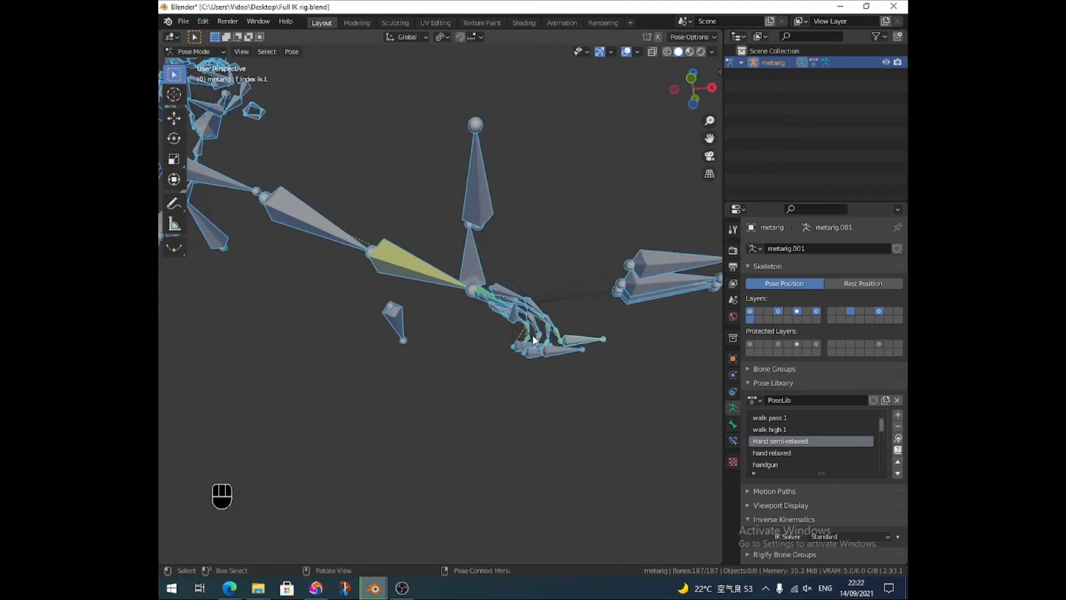
{"action": "scroll", "coordinate": [533, 339], "scroll_direction": "down", "scroll_amount": 2}
{"action": "left_click", "coordinate": [784, 454]}
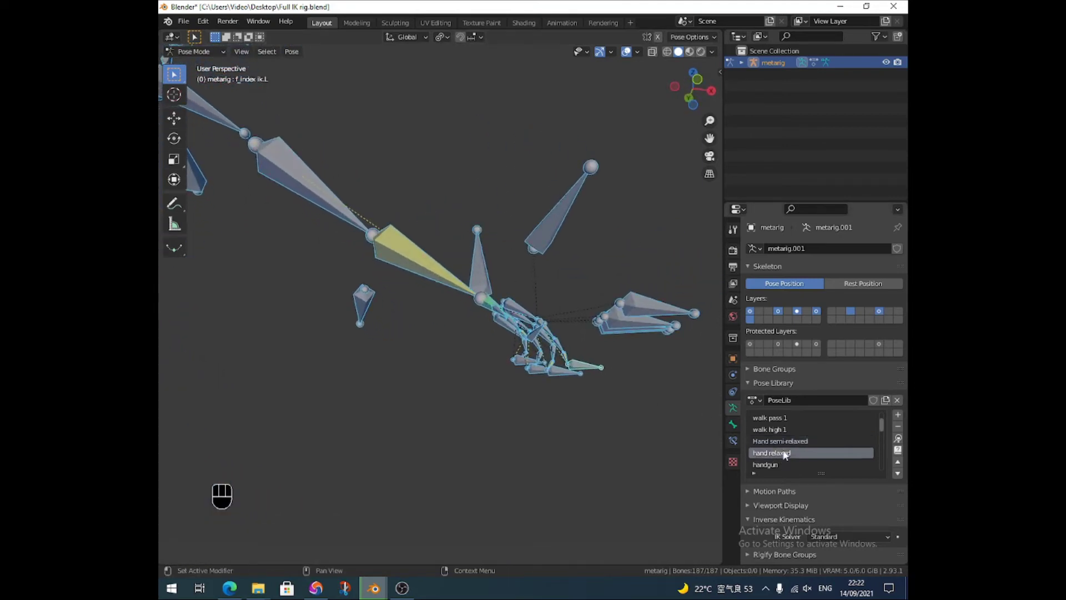
{"action": "left_click", "coordinate": [898, 438]}
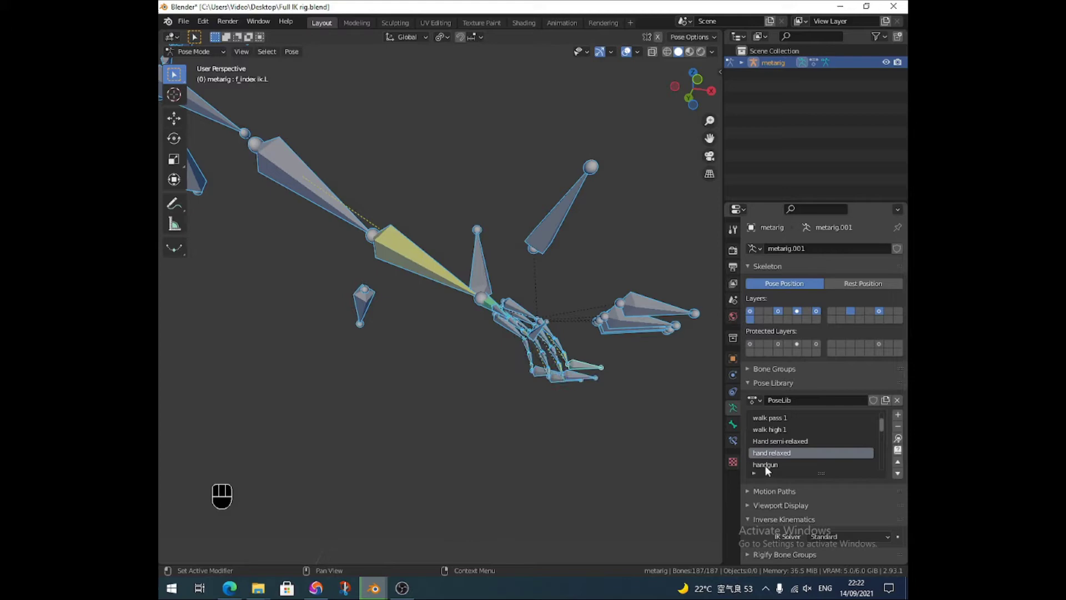
- Apply the handgun pose, then the hand chop pose, to the left hand
{"action": "left_click", "coordinate": [765, 464]}
{"action": "left_click", "coordinate": [898, 438]}
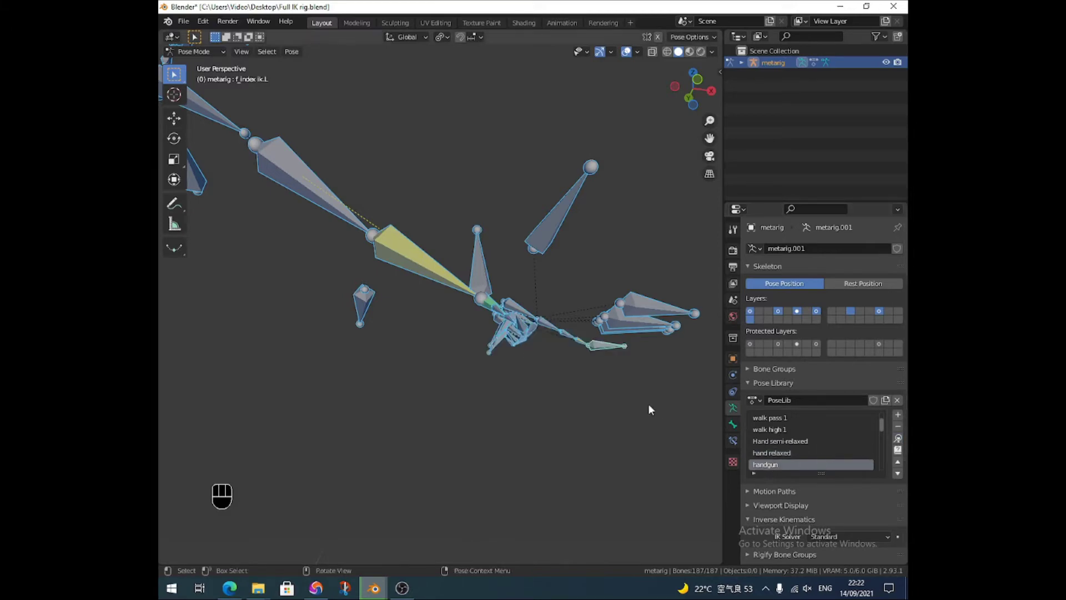
{"action": "middle_click_drag", "start_coordinate": [649, 405], "coordinate": [520, 501]}
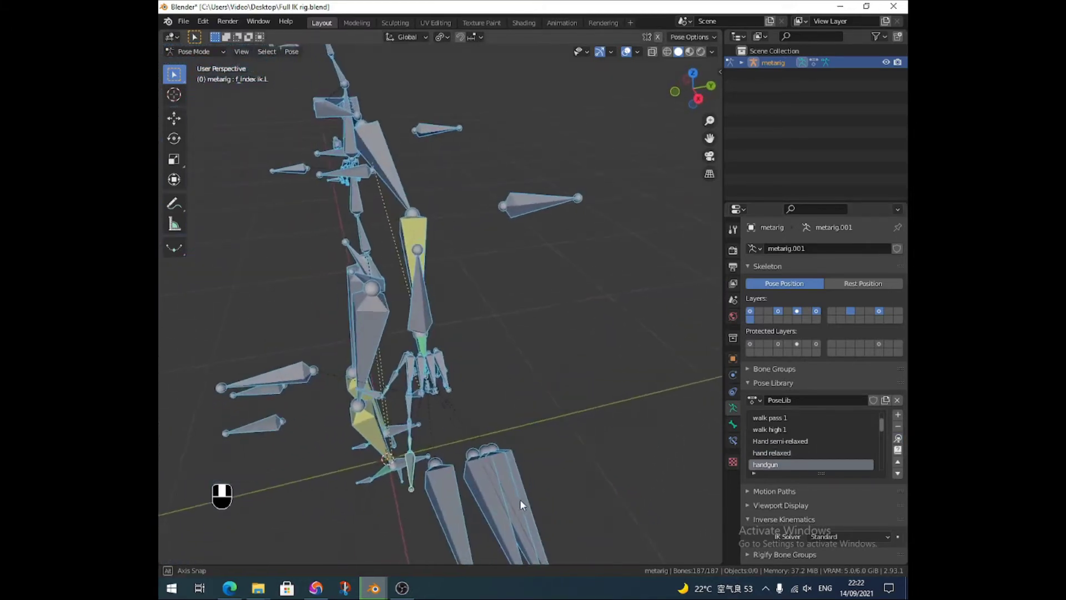
{"action": "middle_click_drag", "start_coordinate": [521, 499], "coordinate": [578, 487]}
{"action": "scroll", "coordinate": [800, 440], "scroll_direction": "down", "scroll_amount": 1}
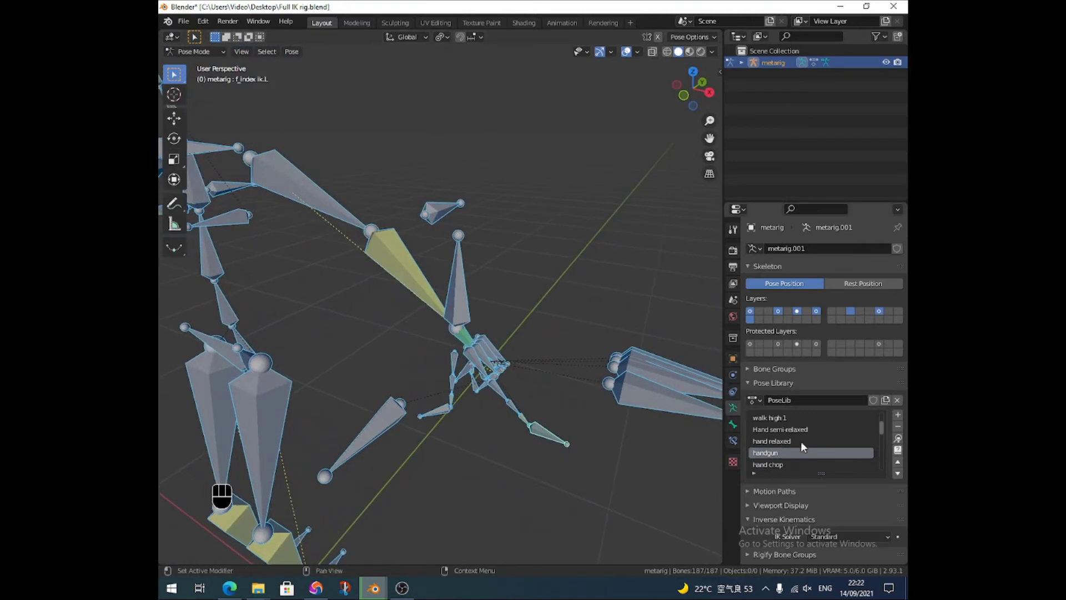
{"action": "scroll", "coordinate": [801, 443], "scroll_direction": "down", "scroll_amount": 1}
{"action": "left_click", "coordinate": [780, 450]}
{"action": "left_click", "coordinate": [898, 439]}
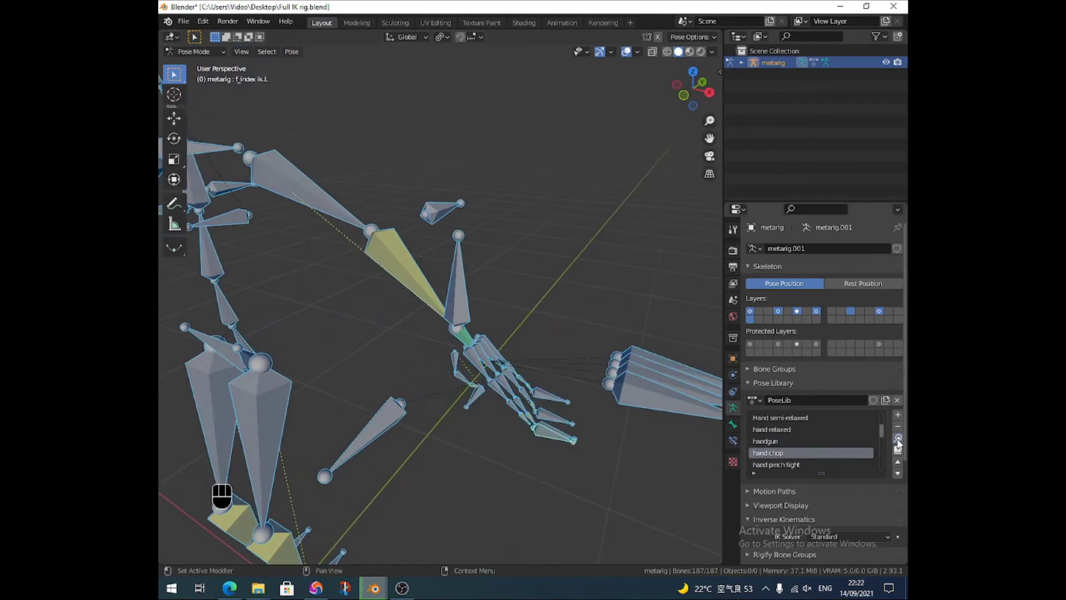
{"action": "scroll", "coordinate": [800, 441], "scroll_direction": "down", "scroll_amount": 2}
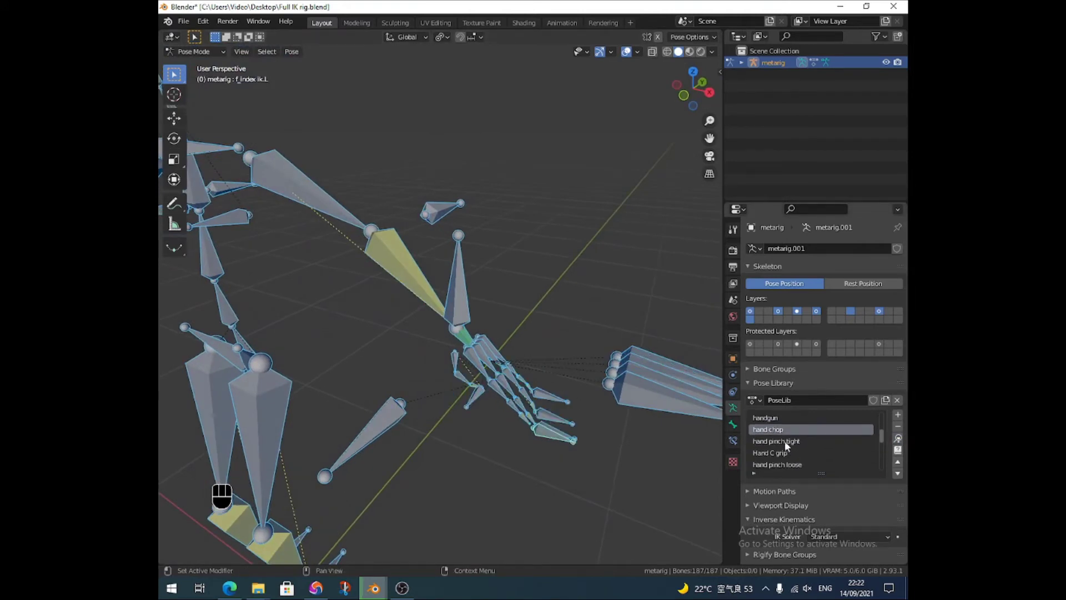
- Apply hand pinch tight, then finish with the Hand "Rock" pose
{"action": "left_click", "coordinate": [784, 440]}
{"action": "left_click", "coordinate": [898, 439]}
{"action": "mouse_move", "coordinate": [607, 400]}
{"action": "middle_mouse_down"}
{"action": "mouse_move", "coordinate": [561, 380]}
{"action": "mouse_move", "coordinate": [571, 357]}
{"action": "mouse_move", "coordinate": [531, 358]}
{"action": "mouse_move", "coordinate": [538, 379]}
{"action": "middle_mouse_up"}
{"action": "scroll", "coordinate": [774, 442], "scroll_direction": "down", "scroll_amount": 2}
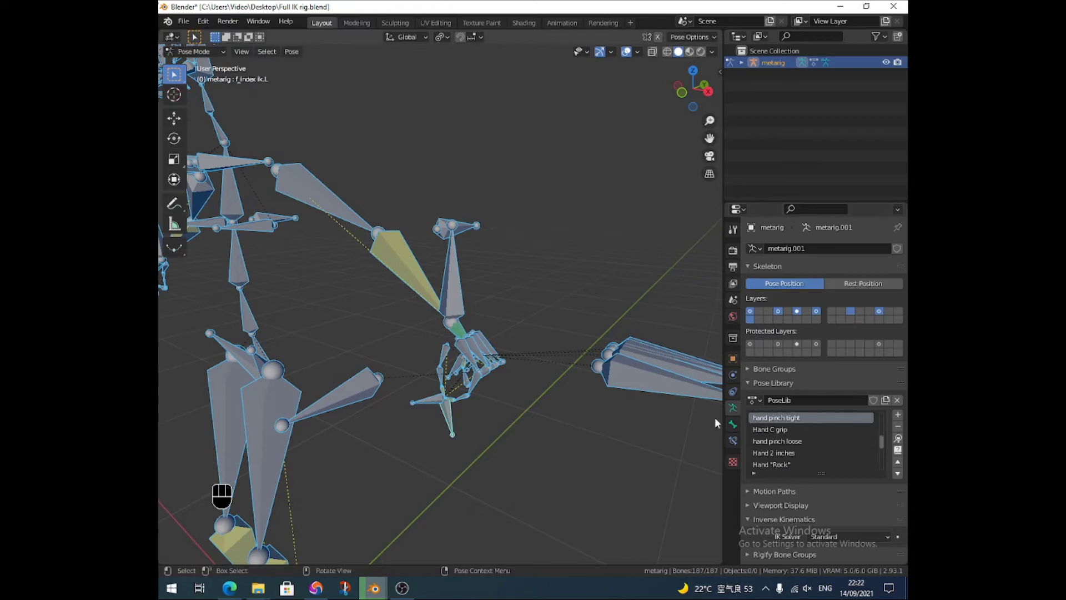
{"action": "left_click", "coordinate": [775, 463]}
{"action": "left_click", "coordinate": [898, 438]}
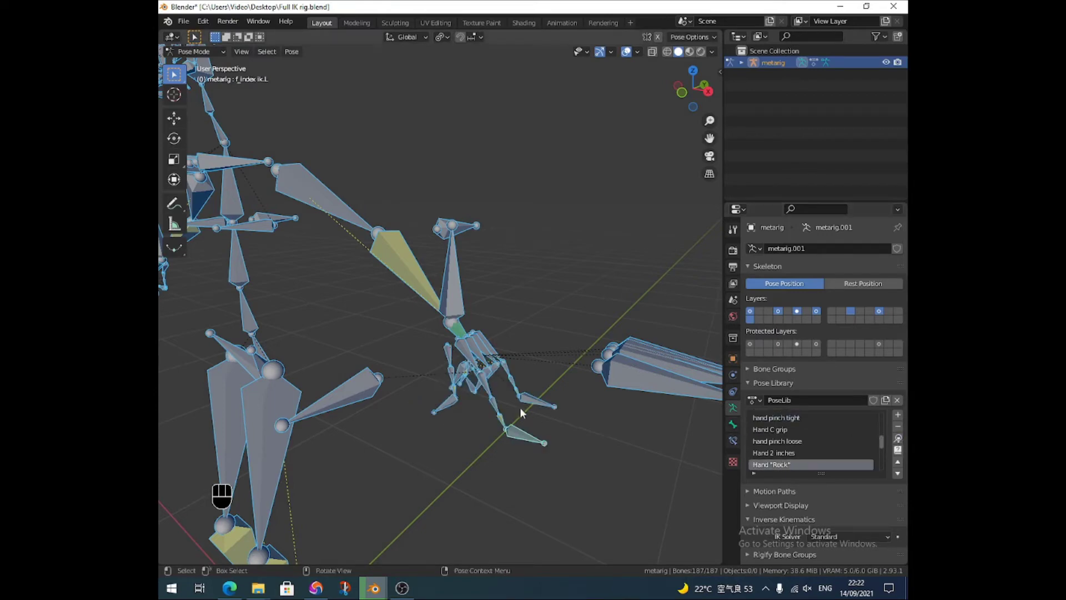
{"action": "mouse_move", "coordinate": [522, 412]}
{"action": "middle_mouse_down"}
{"action": "mouse_move", "coordinate": [437, 400]}
{"action": "mouse_move", "coordinate": [439, 420]}
{"action": "mouse_move", "coordinate": [509, 386]}
{"action": "mouse_move", "coordinate": [533, 357]}
{"action": "middle_mouse_up"}
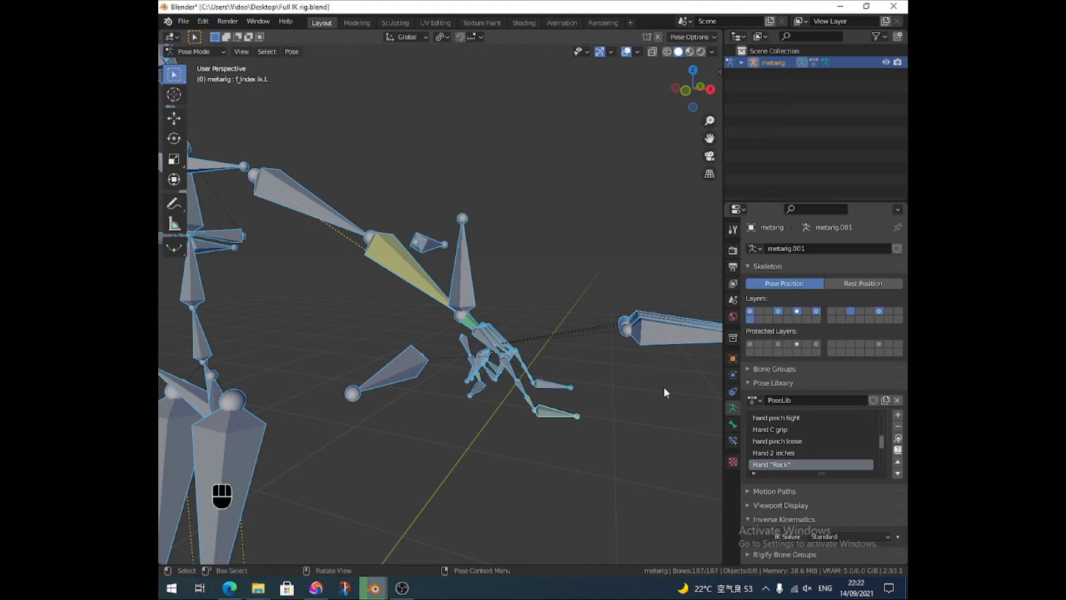
{"action": "middle_click_drag", "start_coordinate": [532, 352], "coordinate": [506, 345]}
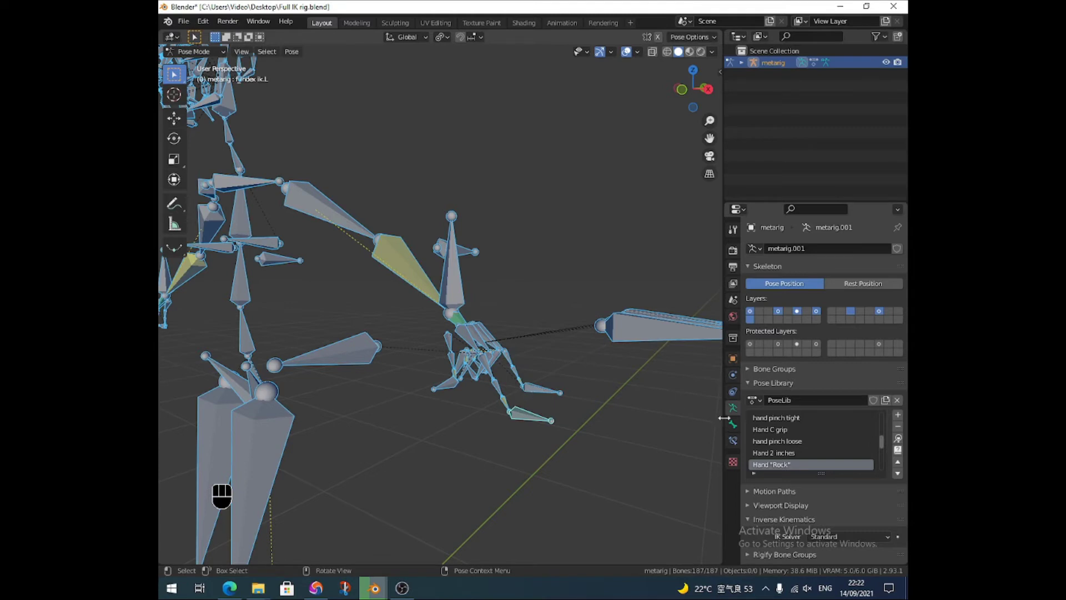
{"action": "scroll", "coordinate": [792, 442], "scroll_direction": "down", "scroll_amount": 2}
{"action": "scroll", "coordinate": [795, 442], "scroll_direction": "down", "scroll_amount": 2}
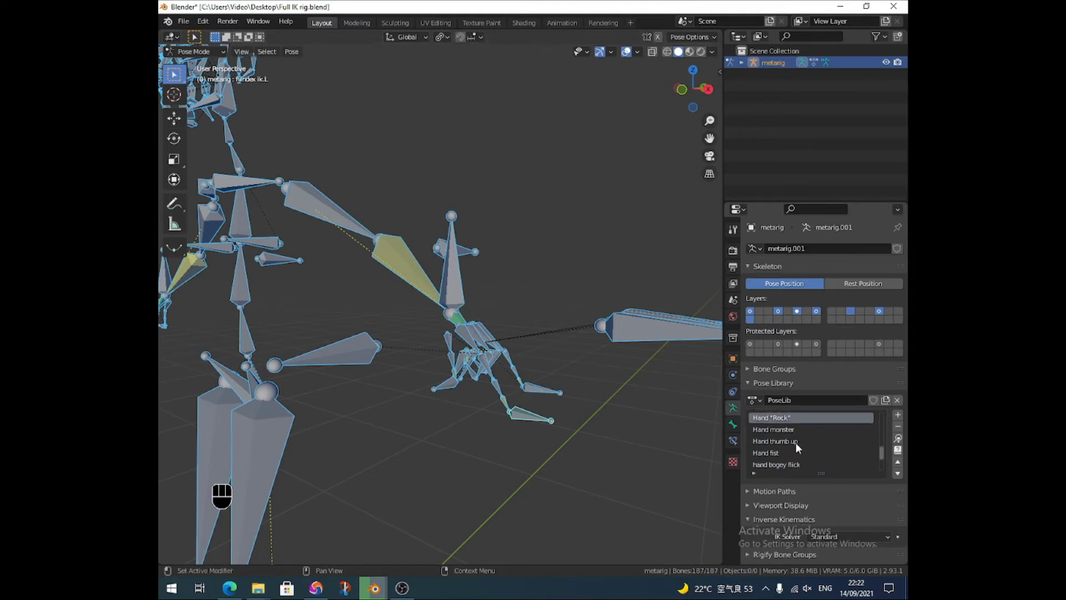
- Apply the Hand fist pose to the left hand and select two of its finger bones
{"action": "left_click", "coordinate": [776, 453]}
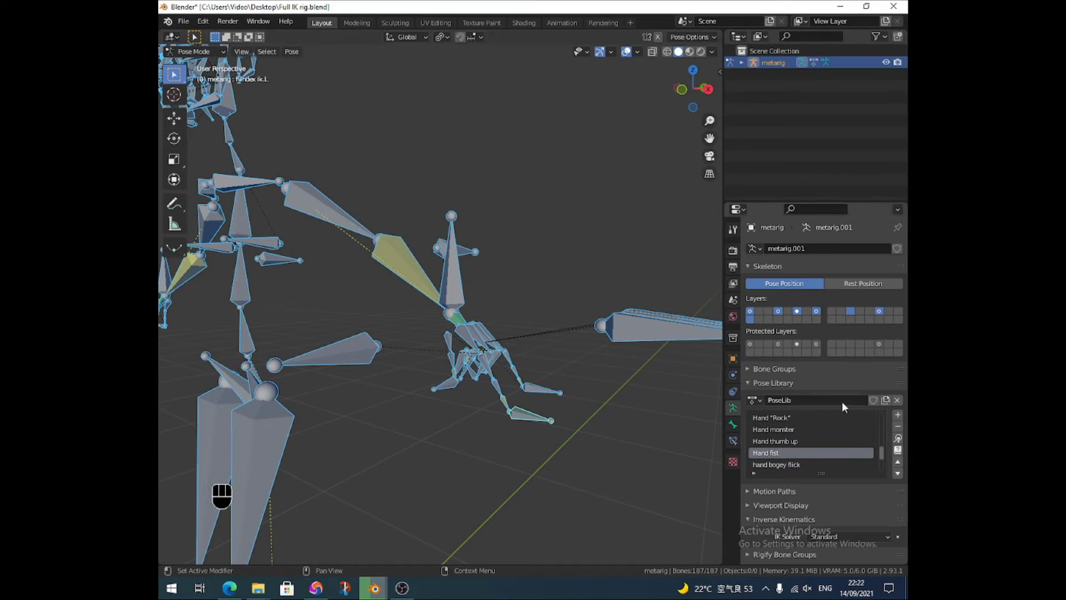
{"action": "left_click", "coordinate": [897, 439]}
{"action": "mouse_move", "coordinate": [510, 359]}
{"action": "middle_mouse_down"}
{"action": "mouse_move", "coordinate": [493, 368]}
{"action": "mouse_move", "coordinate": [537, 340]}
{"action": "mouse_move", "coordinate": [551, 308]}
{"action": "mouse_move", "coordinate": [591, 319]}
{"action": "mouse_move", "coordinate": [510, 374]}
{"action": "mouse_move", "coordinate": [492, 363]}
{"action": "mouse_move", "coordinate": [519, 397]}
{"action": "mouse_move", "coordinate": [569, 408]}
{"action": "mouse_move", "coordinate": [513, 376]}
{"action": "middle_mouse_up"}
{"action": "left_click", "coordinate": [504, 365]}
{"action": "scroll", "coordinate": [506, 370], "scroll_direction": "up", "scroll_amount": 2}
{"action": "left_click", "coordinate": [537, 390], "text": "shift"}
- From the front view, move the two finger bones out of the fist and rotate them
{"action": "key", "text": "KP_1"}
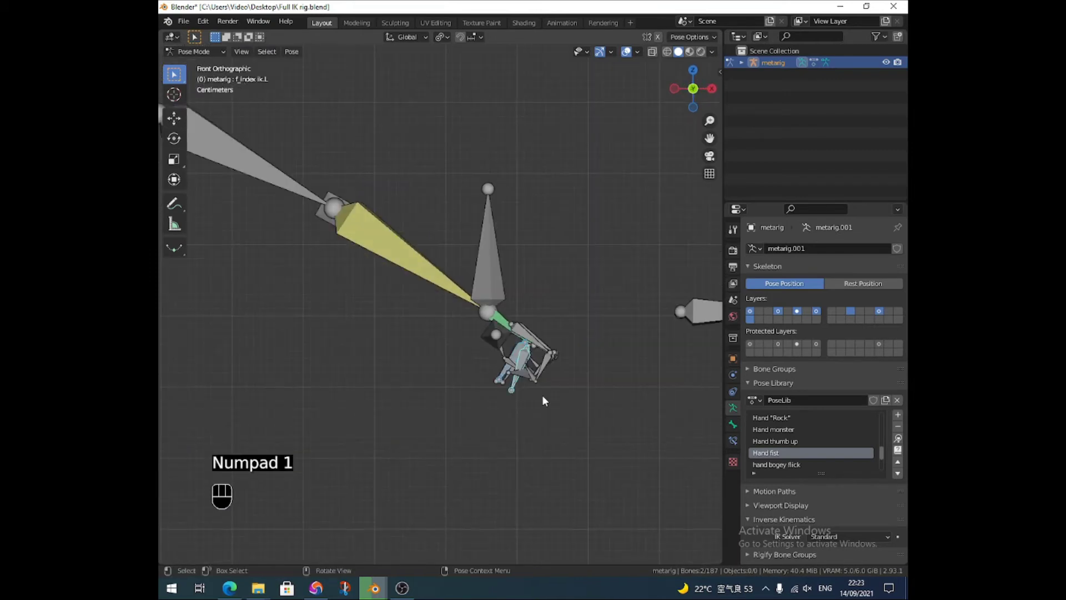
{"action": "key", "text": "g"}
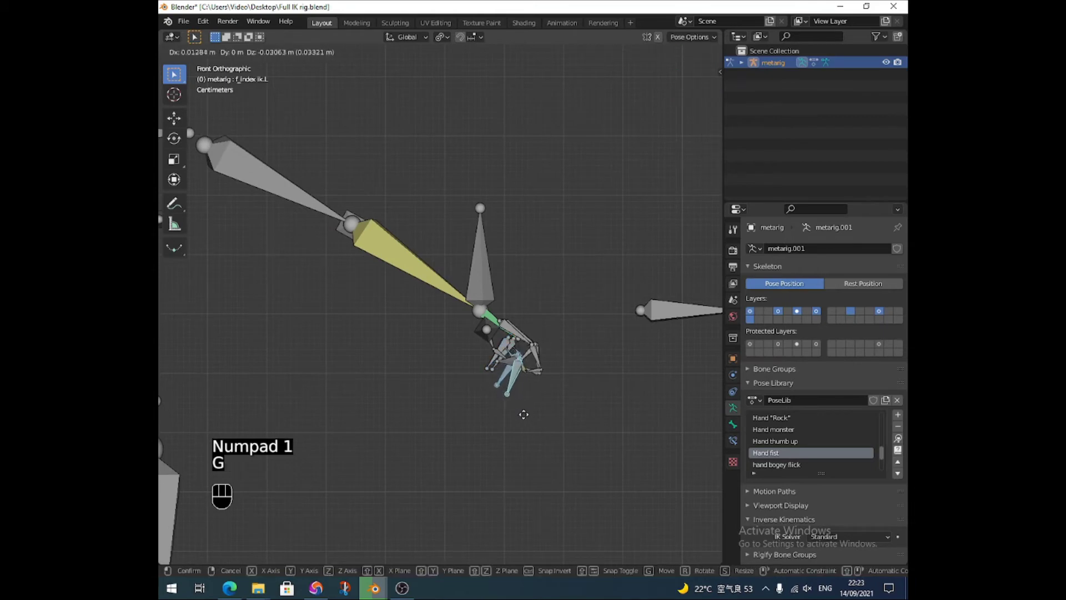
{"action": "left_click", "coordinate": [600, 430]}
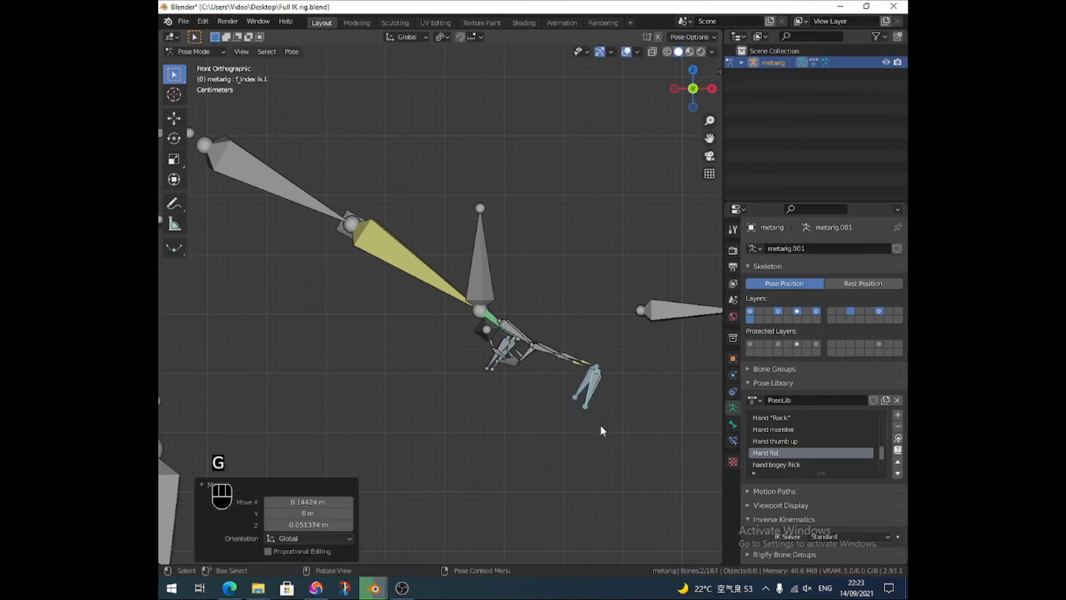
{"action": "key", "text": "r"}
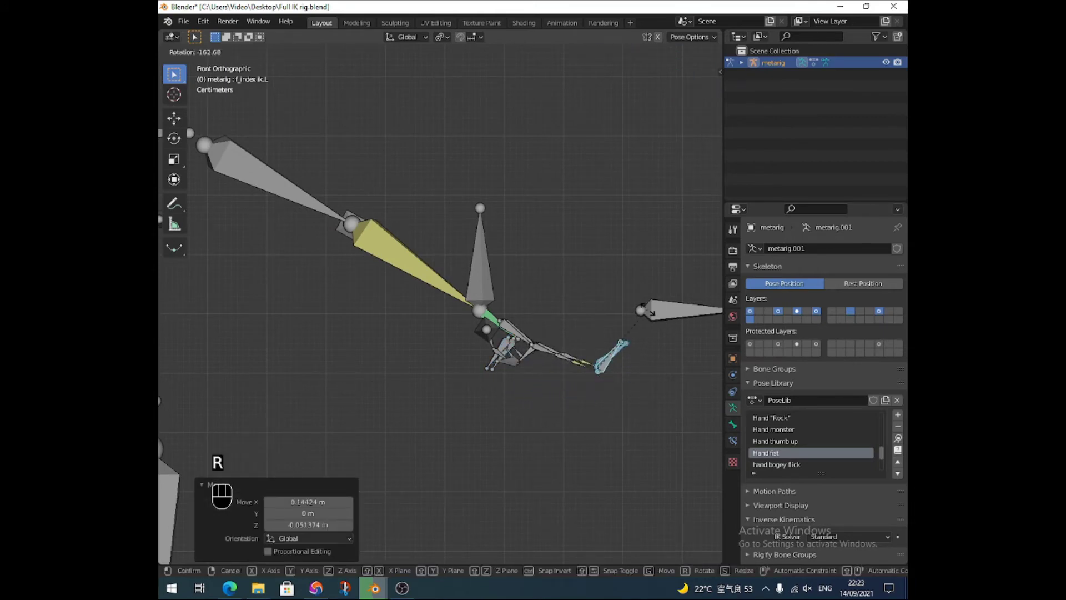
{"action": "left_click", "coordinate": [595, 310]}
- From the top view, reposition the lower finger bone on its own
{"action": "key", "text": "KP_7"}
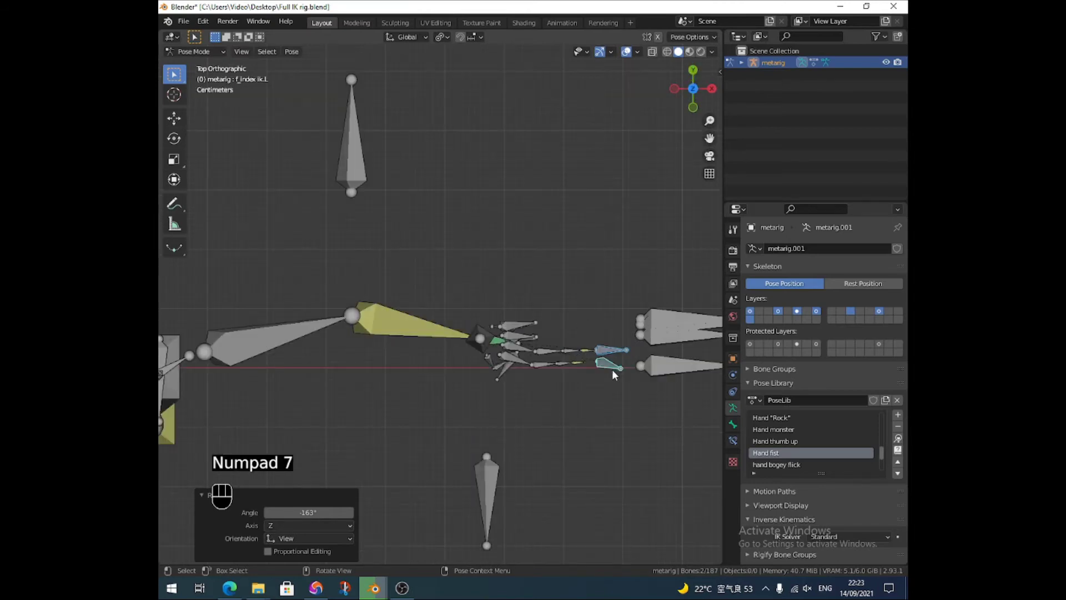
{"action": "left_click", "coordinate": [608, 367]}
{"action": "key", "text": "g"}
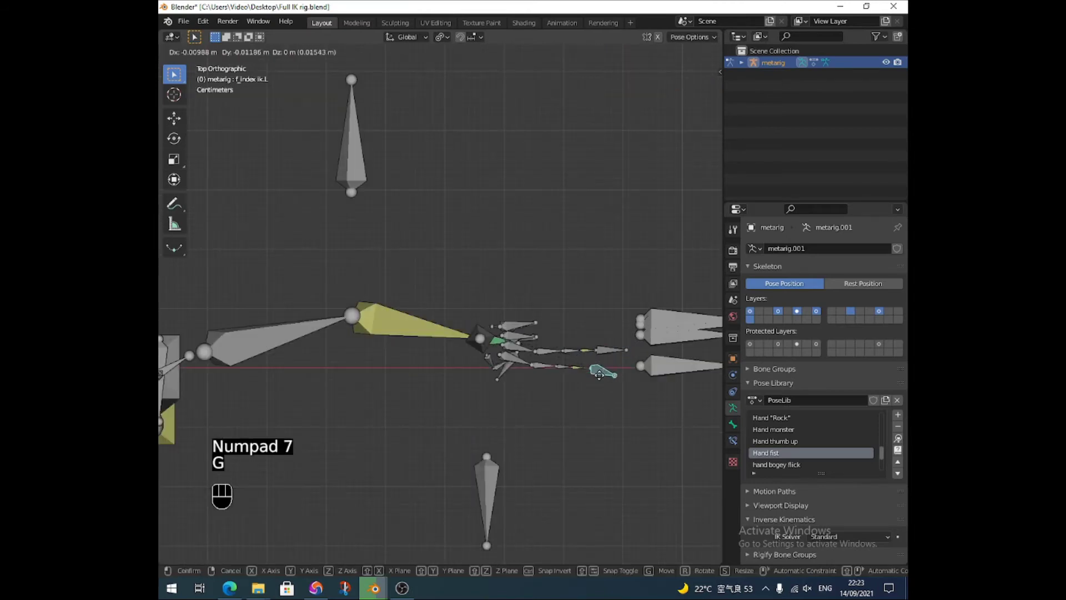
{"action": "left_click", "coordinate": [592, 384]}
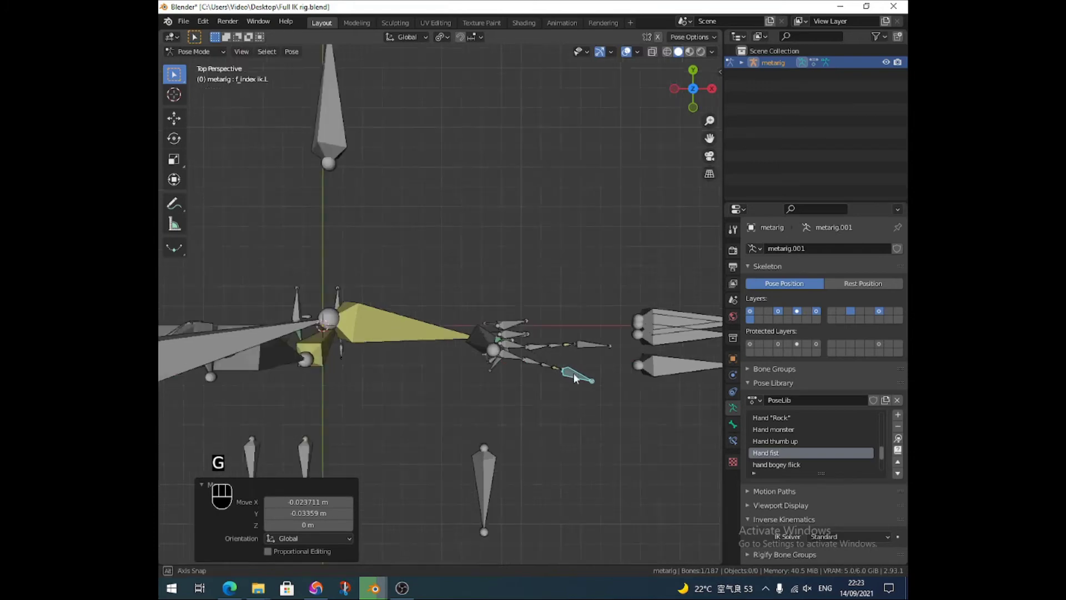
{"action": "mouse_move", "coordinate": [574, 372]}
{"action": "middle_mouse_down"}
{"action": "mouse_move", "coordinate": [570, 170]}
{"action": "mouse_move", "coordinate": [571, 247]}
{"action": "mouse_move", "coordinate": [542, 321]}
{"action": "middle_mouse_up"}
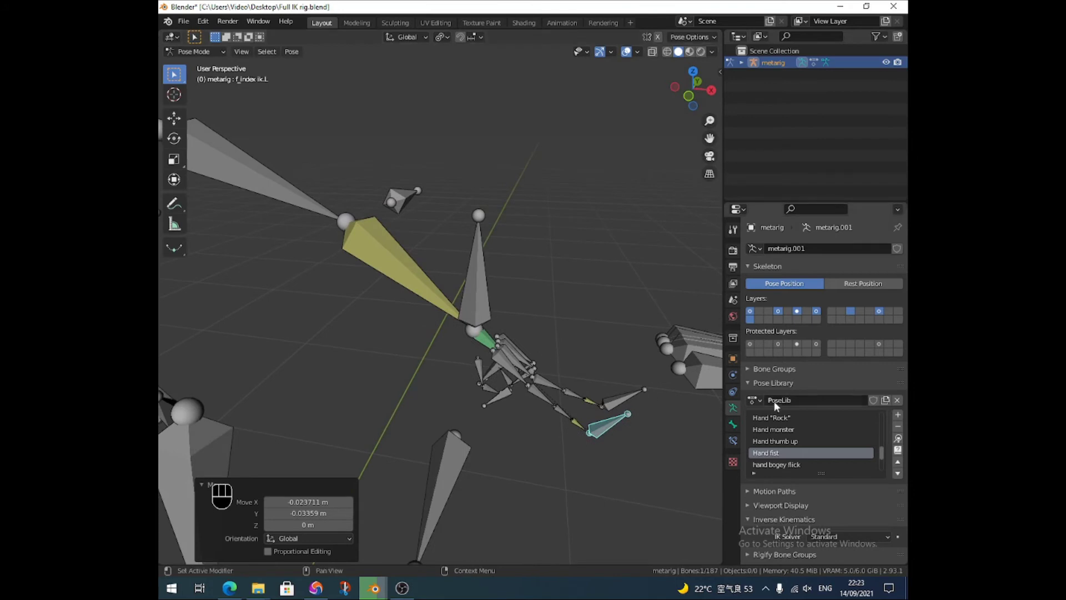
- Orbit around the hand, then select all hand bones plus the arm bone
{"action": "middle_click_drag", "start_coordinate": [424, 288], "coordinate": [442, 292]}
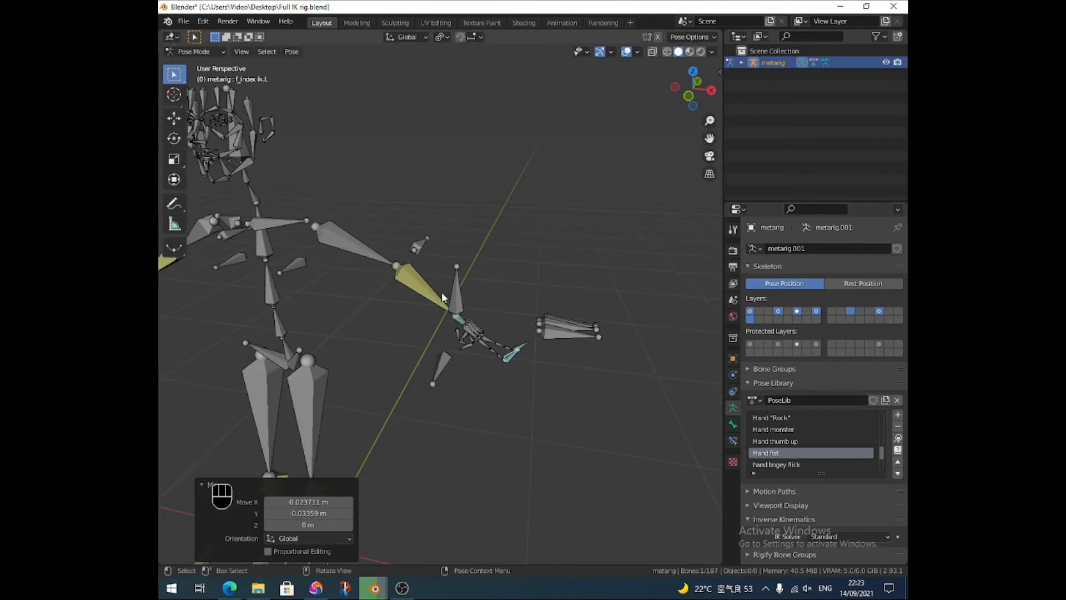
{"action": "middle_click_drag", "start_coordinate": [486, 344], "coordinate": [486, 366]}
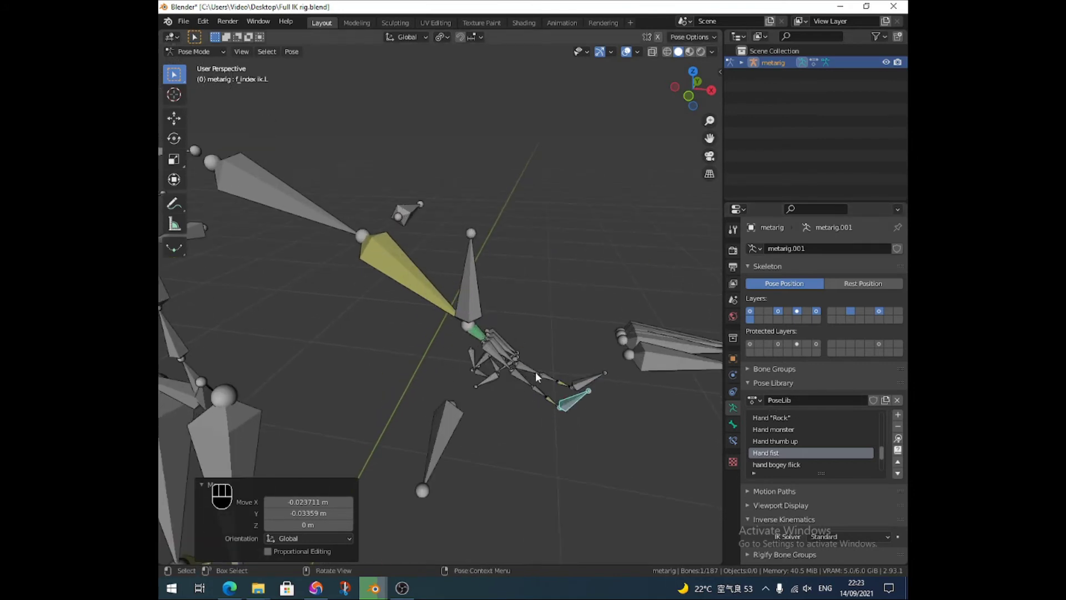
{"action": "mouse_move", "coordinate": [564, 359]}
{"action": "middle_mouse_down"}
{"action": "mouse_move", "coordinate": [567, 324]}
{"action": "mouse_move", "coordinate": [553, 353]}
{"action": "middle_mouse_up"}
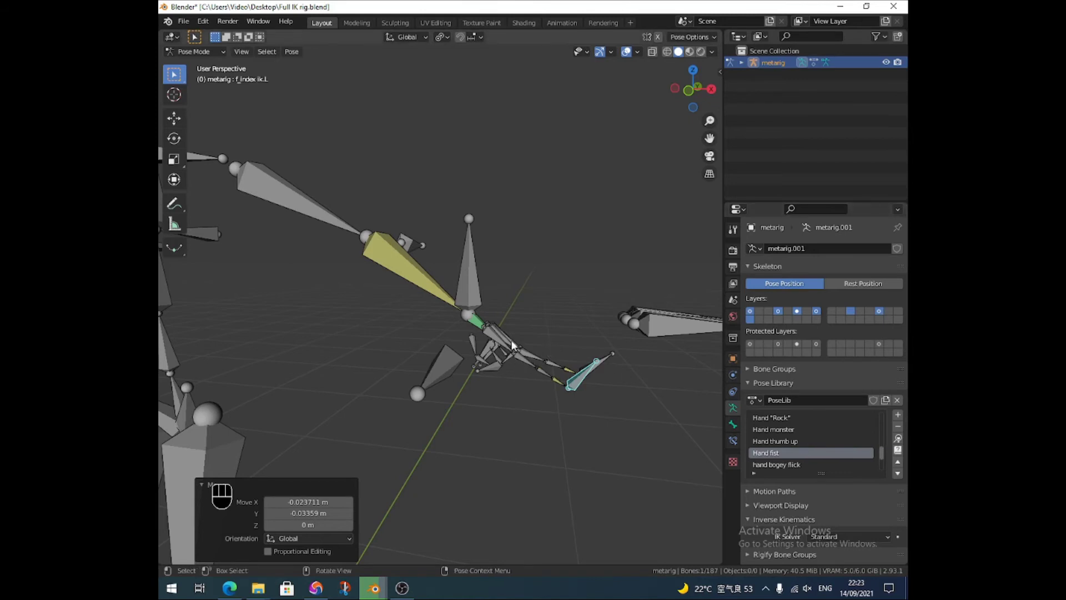
{"action": "mouse_move", "coordinate": [473, 327]}
{"action": "middle_mouse_down"}
{"action": "mouse_move", "coordinate": [462, 317]}
{"action": "mouse_move", "coordinate": [457, 331]}
{"action": "middle_mouse_up"}
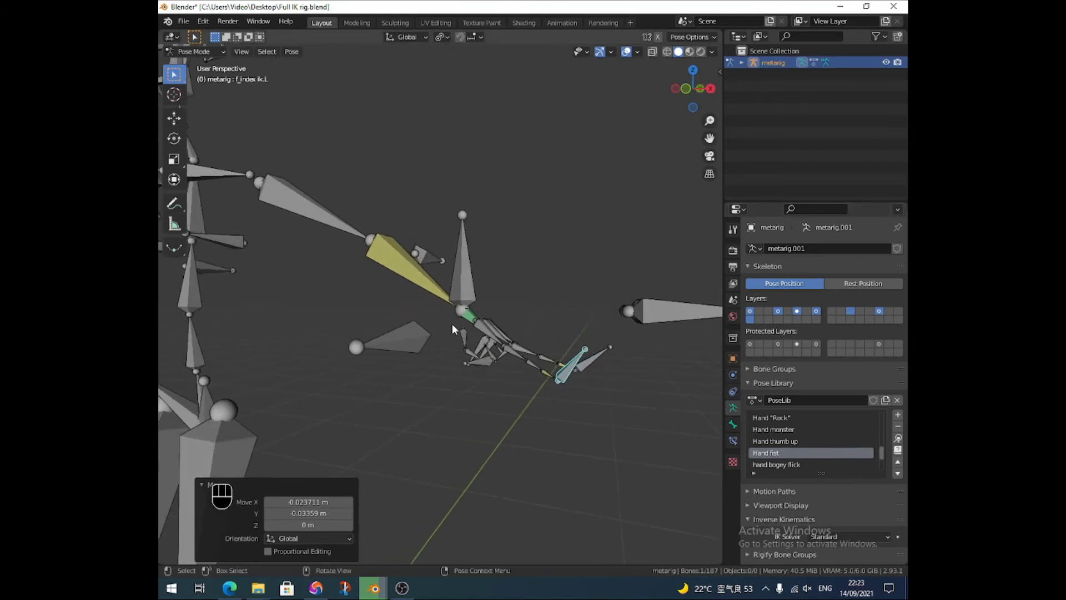
{"action": "left_click_drag", "start_coordinate": [452, 329], "coordinate": [593, 407]}
{"action": "mouse_move", "coordinate": [547, 377]}
{"action": "middle_mouse_down"}
{"action": "mouse_move", "coordinate": [530, 365]}
{"action": "mouse_move", "coordinate": [437, 390]}
{"action": "middle_mouse_up"}
{"action": "left_click", "coordinate": [405, 408], "text": "shift"}
{"action": "middle_click_drag", "start_coordinate": [441, 434], "coordinate": [412, 415]}
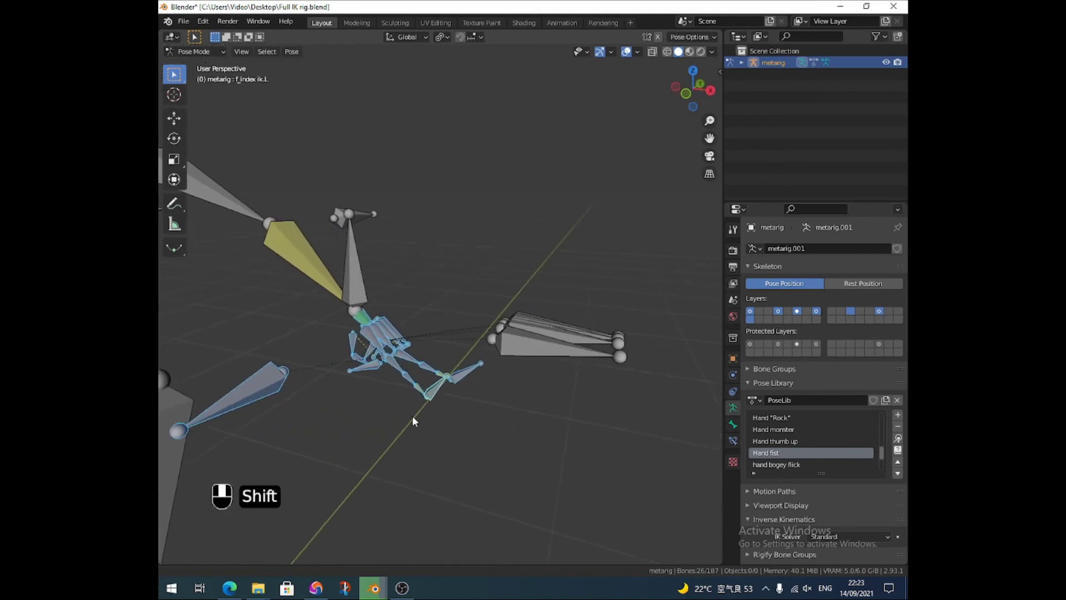
{"action": "left_click_drag", "start_coordinate": [509, 306], "coordinate": [607, 405], "text": "shift"}
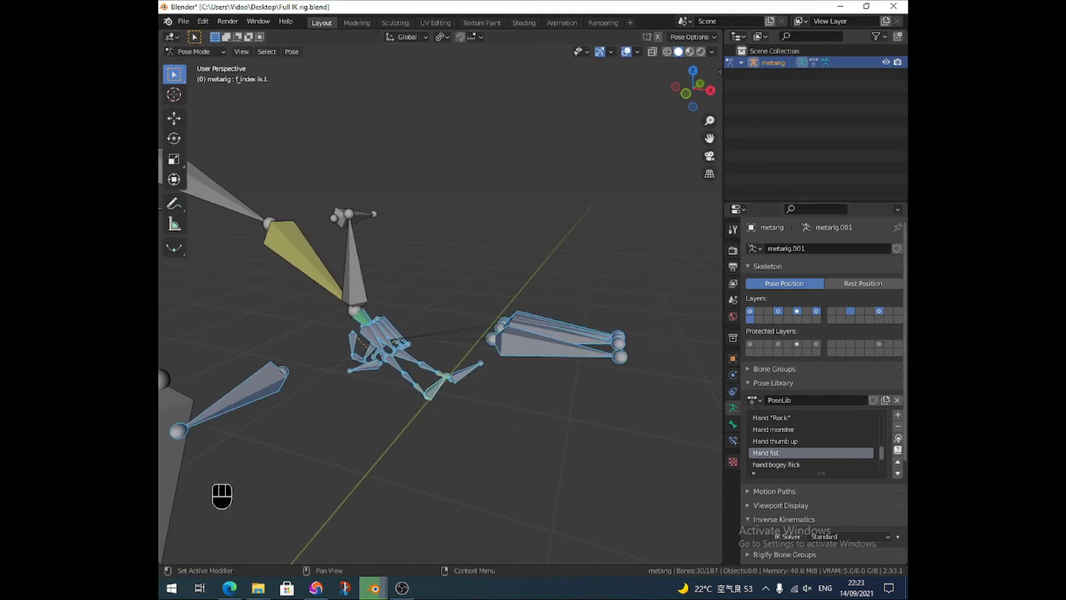
- Add the current hand pose as a new library entry and rename it 'Hand peace'
{"action": "left_click", "coordinate": [897, 417]}
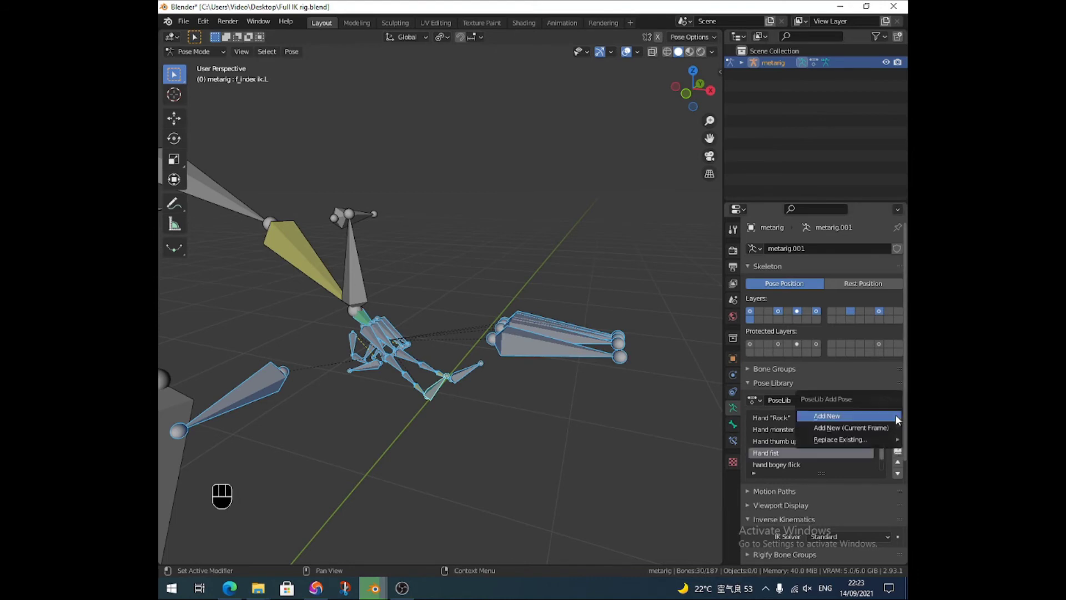
{"action": "left_click", "coordinate": [840, 419]}
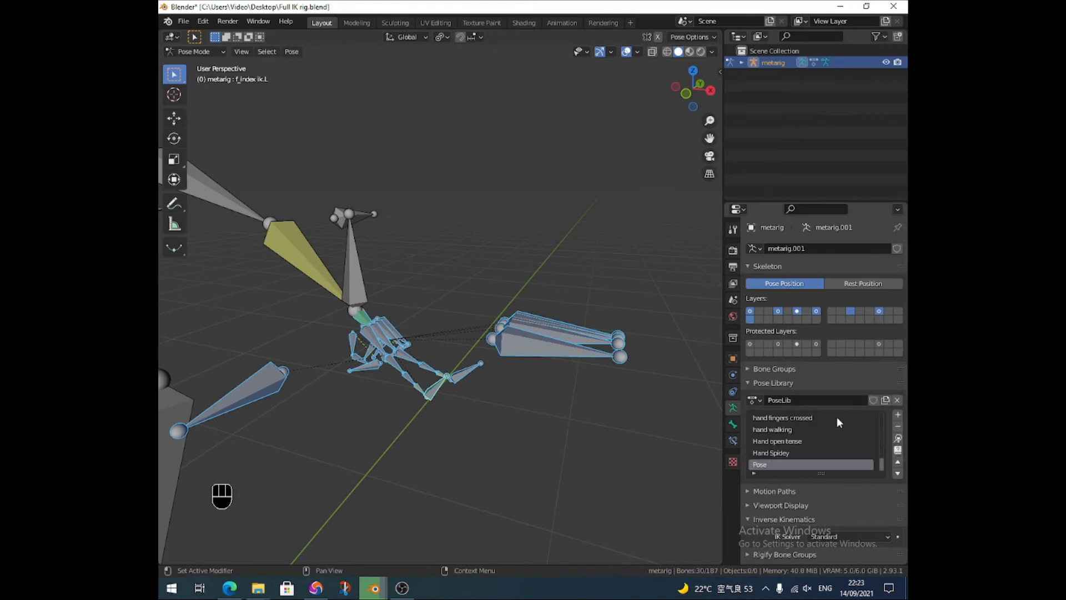
{"action": "double_click", "coordinate": [766, 466]}
{"action": "type", "text": "Hand pe"}
{"action": "type", "text": "ace"}
- Test the Hand open tense pose, then reapply Hand peace to confirm the peace sign
{"action": "left_click", "coordinate": [767, 430]}
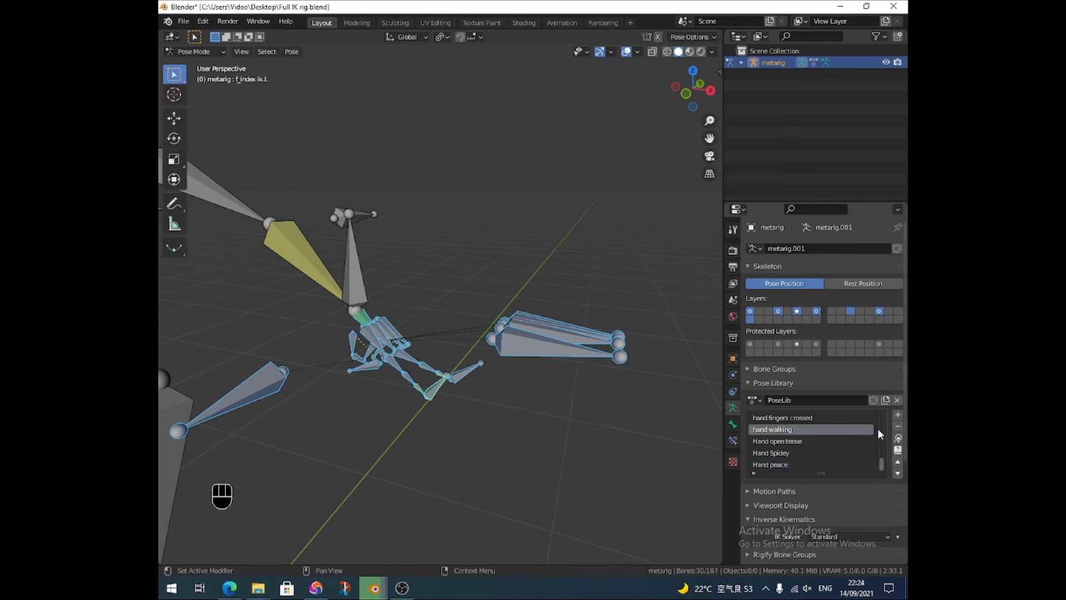
{"action": "left_click", "coordinate": [798, 440]}
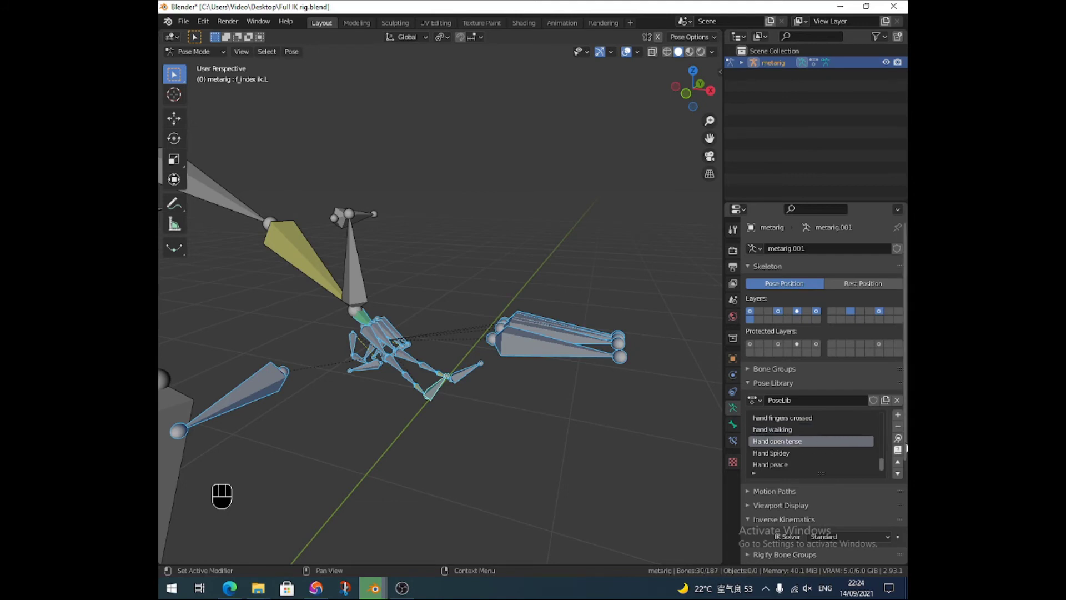
{"action": "left_click", "coordinate": [898, 435]}
{"action": "mouse_move", "coordinate": [663, 445]}
{"action": "middle_mouse_down"}
{"action": "mouse_move", "coordinate": [519, 285]}
{"action": "mouse_move", "coordinate": [472, 372]}
{"action": "middle_mouse_up"}
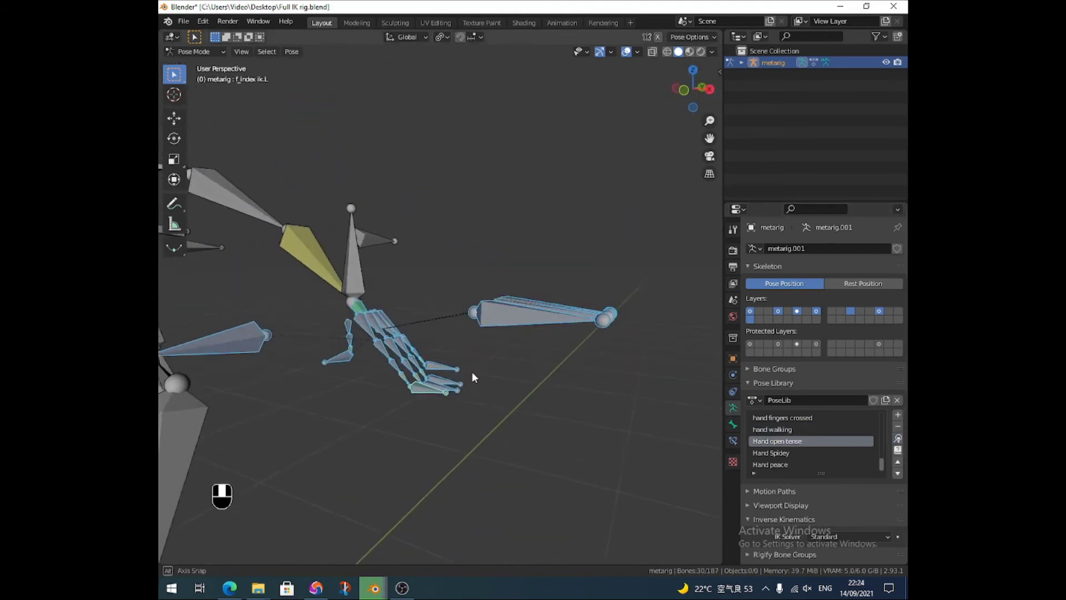
{"action": "left_click", "coordinate": [771, 464]}
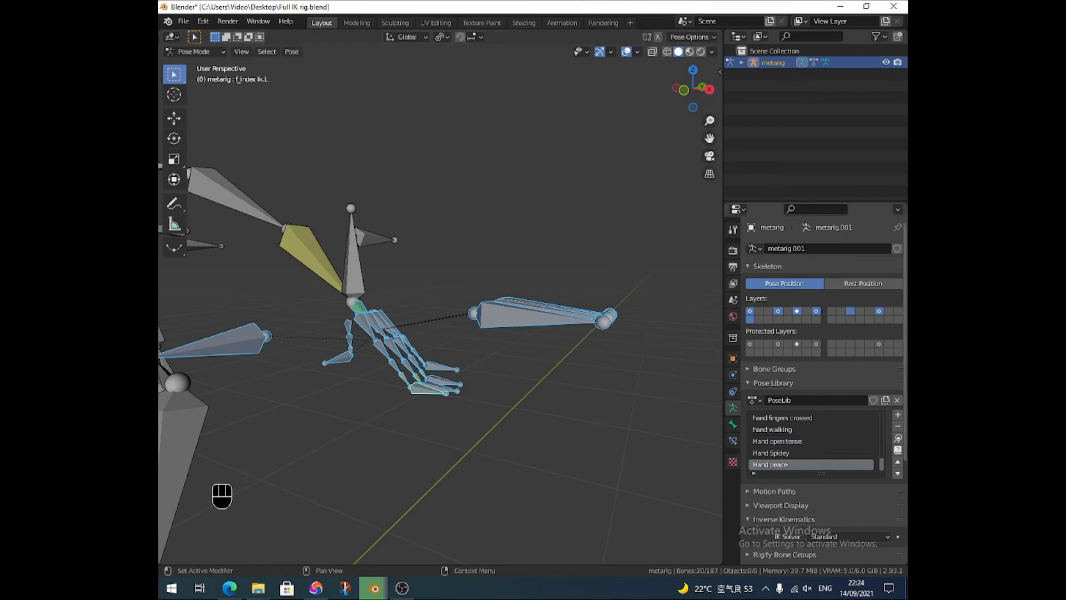
{"action": "left_click", "coordinate": [897, 438]}
{"action": "mouse_move", "coordinate": [509, 398]}
{"action": "middle_mouse_down"}
{"action": "mouse_move", "coordinate": [380, 335]}
{"action": "mouse_move", "coordinate": [422, 308]}
{"action": "middle_mouse_up"}
- Copy the peace-sign pose, try an X-flipped paste, and undo it
{"action": "right_click", "coordinate": [381, 336]}
{"action": "left_click", "coordinate": [366, 309]}
{"action": "right_click", "coordinate": [422, 309]}
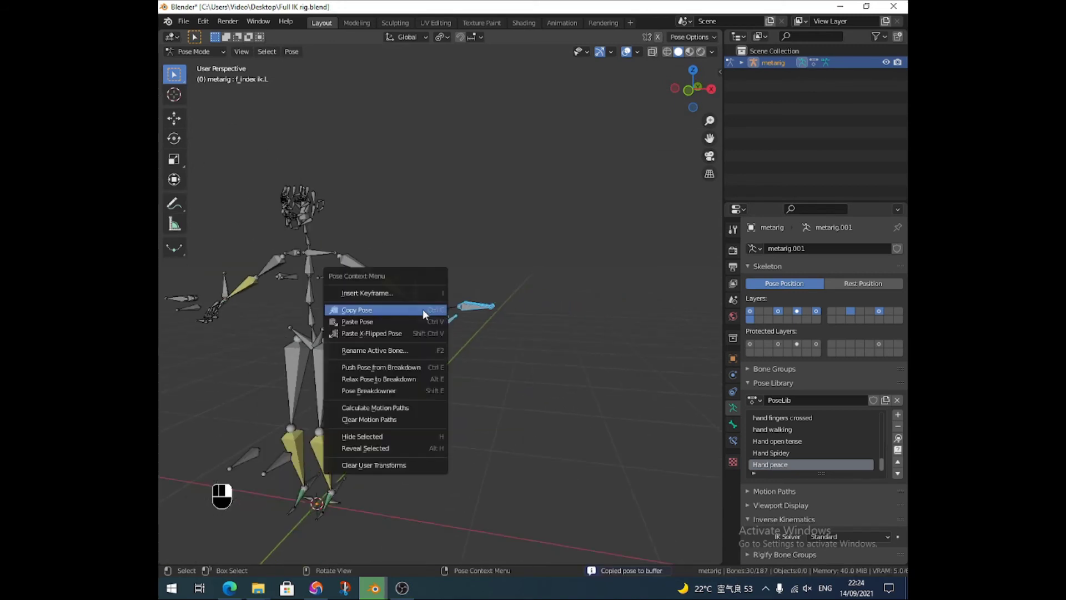
{"action": "left_click", "coordinate": [394, 332]}
{"action": "mouse_move", "coordinate": [230, 331]}
{"action": "middle_mouse_down"}
{"action": "mouse_move", "coordinate": [263, 323]}
{"action": "mouse_move", "coordinate": [242, 329]}
{"action": "mouse_move", "coordinate": [408, 347]}
{"action": "middle_mouse_up"}
{"action": "key", "text": "ctrl+z"}
{"action": "scroll", "coordinate": [344, 357], "scroll_direction": "up", "scroll_amount": 2}
- Paste the pose X-flipped onto the other hand, undo it, and reselect the original hand
{"action": "mouse_move", "coordinate": [344, 357]}
{"action": "middle_mouse_down", "text": "shift"}
{"action": "mouse_move", "coordinate": [326, 359]}
{"action": "mouse_move", "coordinate": [318, 374]}
{"action": "mouse_move", "coordinate": [388, 380]}
{"action": "mouse_move", "coordinate": [374, 381]}
{"action": "middle_mouse_up", "text": "shift"}
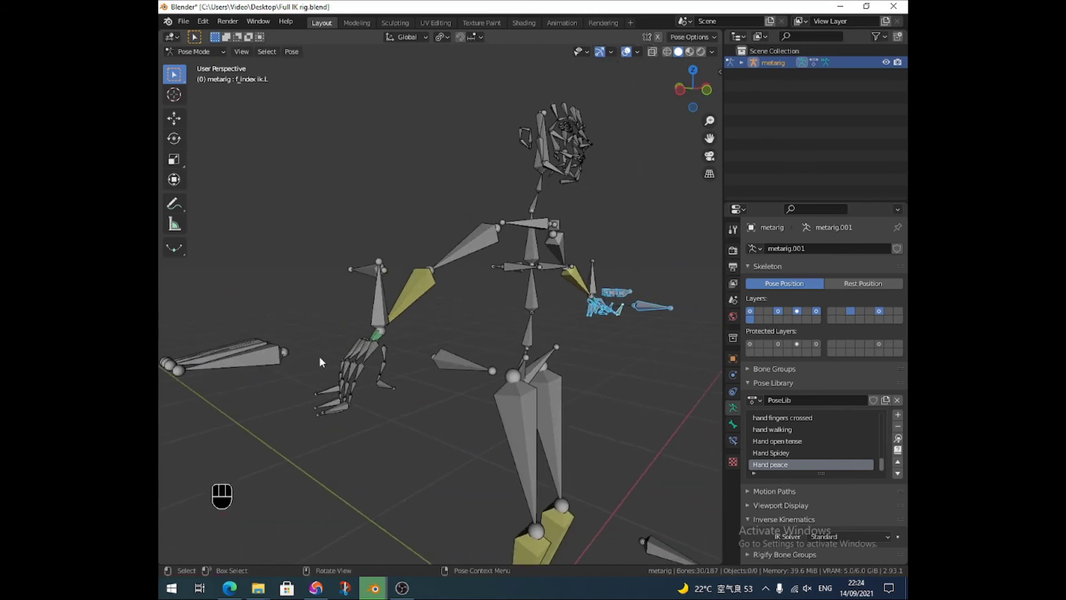
{"action": "left_click_drag", "start_coordinate": [316, 351], "coordinate": [402, 415]}
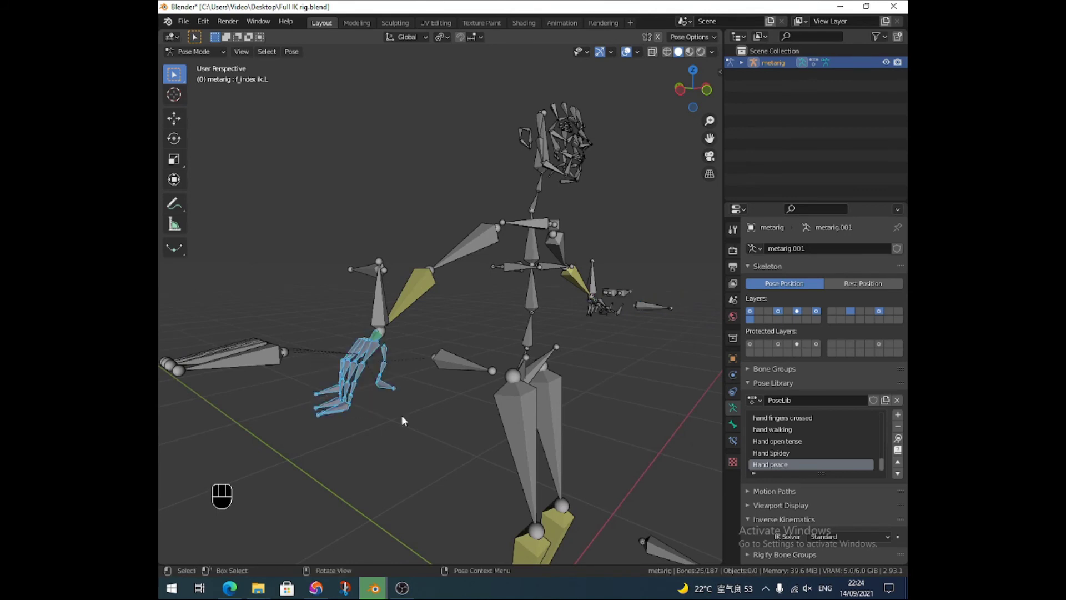
{"action": "right_click", "coordinate": [372, 382]}
{"action": "left_click", "coordinate": [349, 370]}
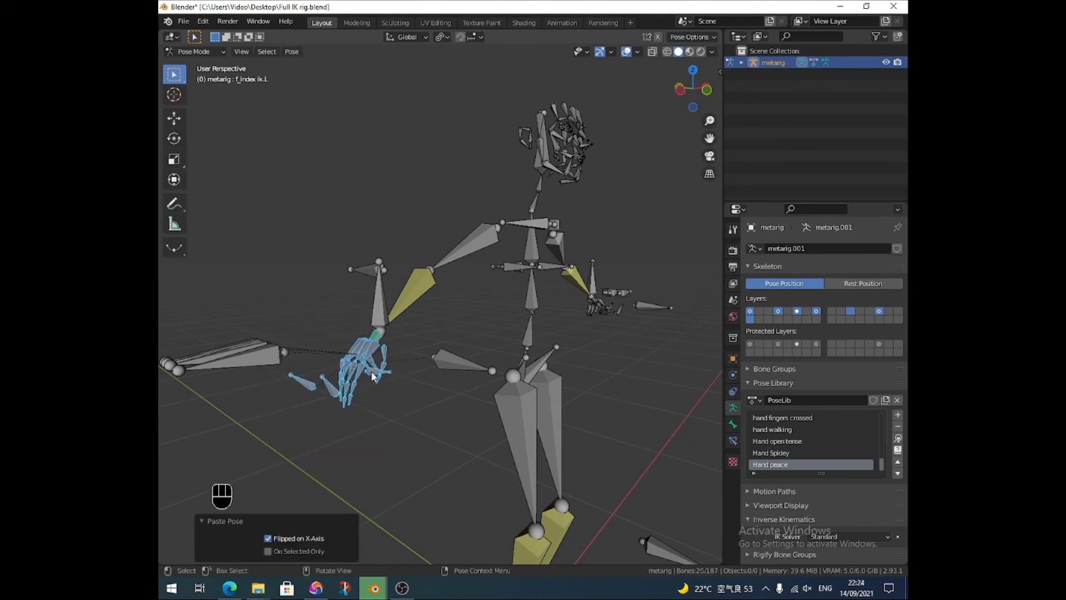
{"action": "mouse_move", "coordinate": [371, 371]}
{"action": "middle_mouse_down"}
{"action": "mouse_move", "coordinate": [339, 342]}
{"action": "mouse_move", "coordinate": [322, 371]}
{"action": "mouse_move", "coordinate": [354, 369]}
{"action": "mouse_move", "coordinate": [332, 334]}
{"action": "mouse_move", "coordinate": [337, 394]}
{"action": "mouse_move", "coordinate": [375, 347]}
{"action": "mouse_move", "coordinate": [336, 346]}
{"action": "mouse_move", "coordinate": [362, 342]}
{"action": "middle_mouse_up"}
{"action": "key", "text": "ctrl+z"}
{"action": "mouse_move", "coordinate": [536, 362]}
{"action": "middle_mouse_down", "text": "shift"}
{"action": "mouse_move", "coordinate": [507, 364]}
{"action": "mouse_move", "coordinate": [477, 347]}
{"action": "middle_mouse_up", "text": "shift"}
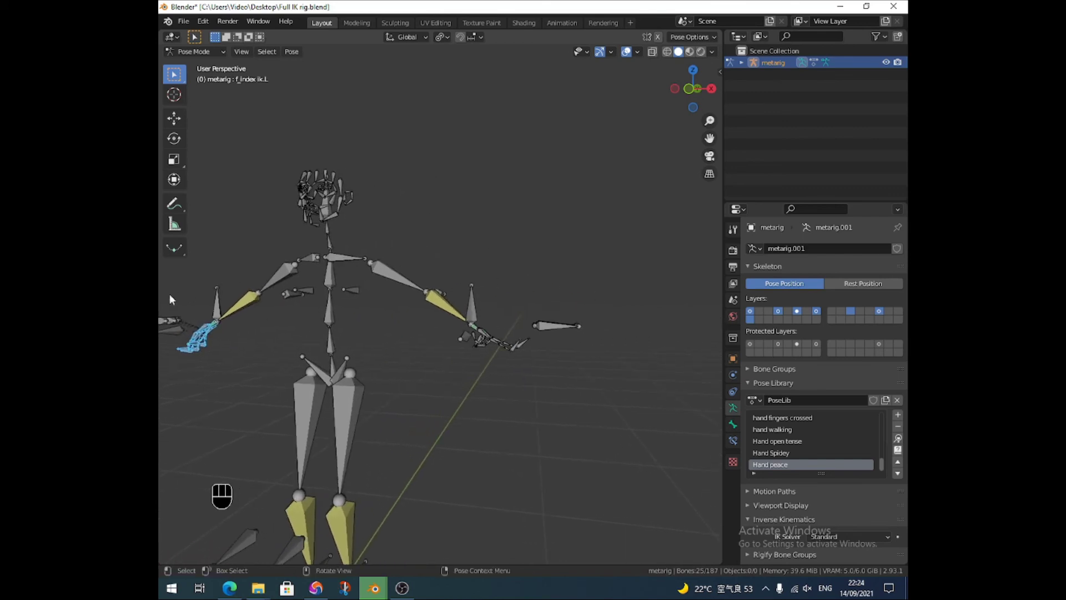
{"action": "left_click_drag", "start_coordinate": [480, 319], "coordinate": [524, 380]}
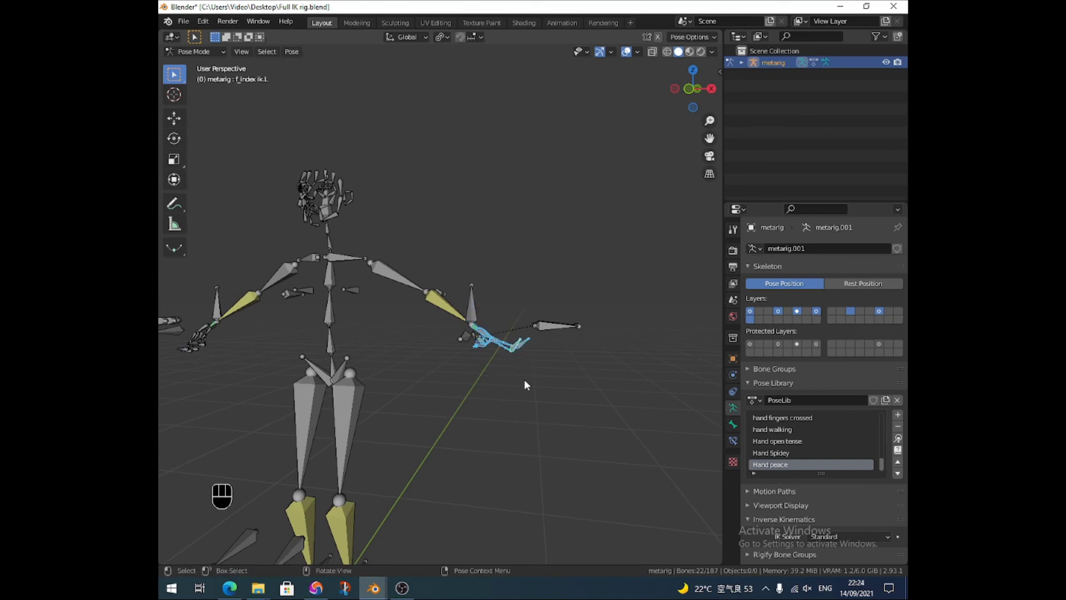
{"action": "left_click", "coordinate": [667, 350]}
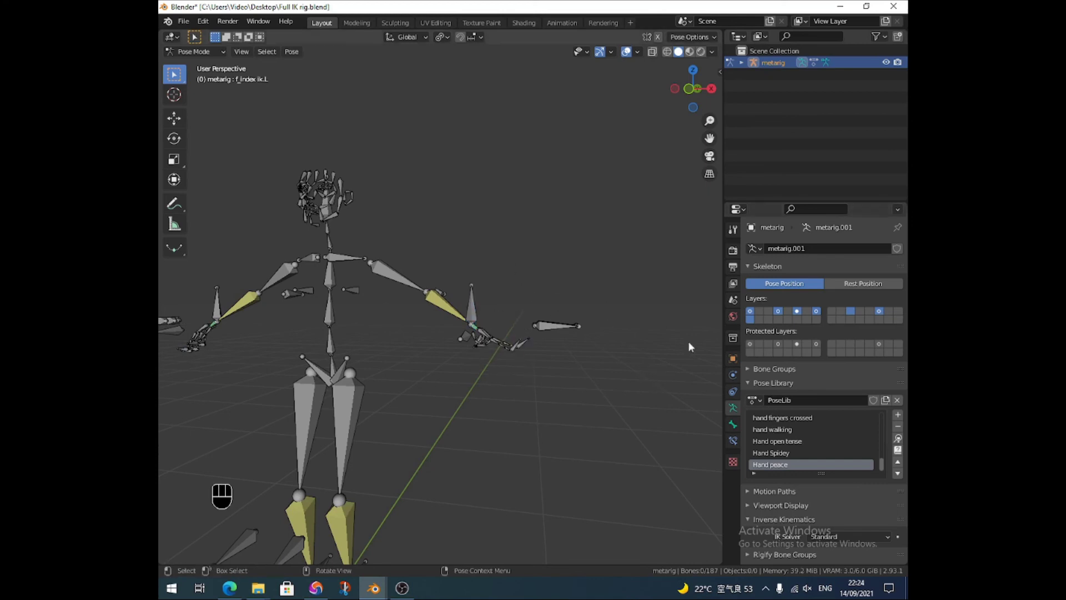
{"action": "left_click", "coordinate": [775, 417]}
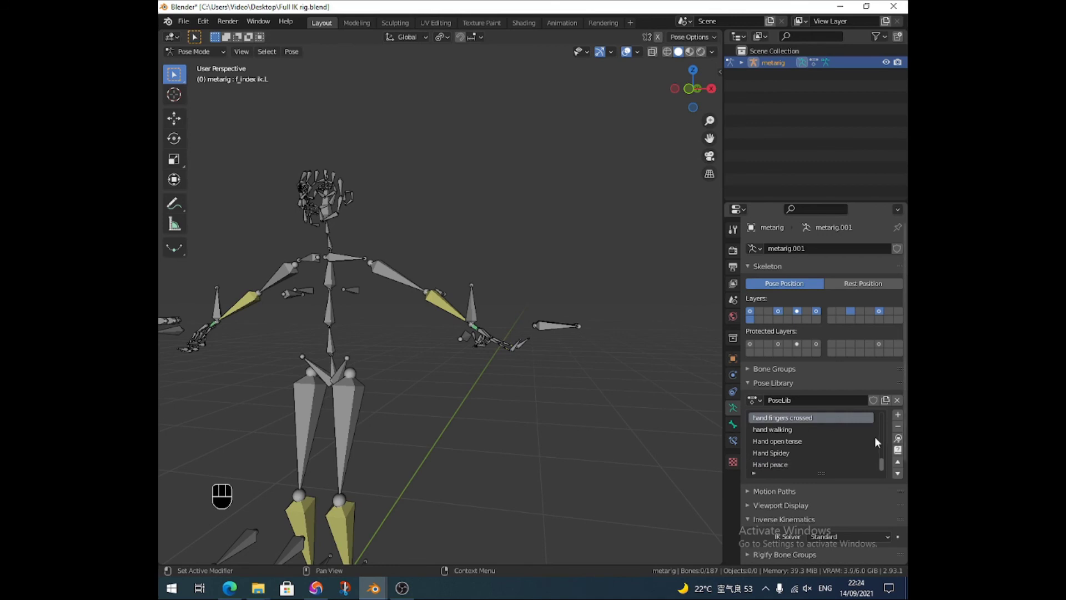
{"action": "mouse_move", "coordinate": [508, 348]}
{"action": "middle_mouse_down"}
{"action": "mouse_move", "coordinate": [538, 376]}
{"action": "mouse_move", "coordinate": [314, 285]}
{"action": "middle_mouse_up"}
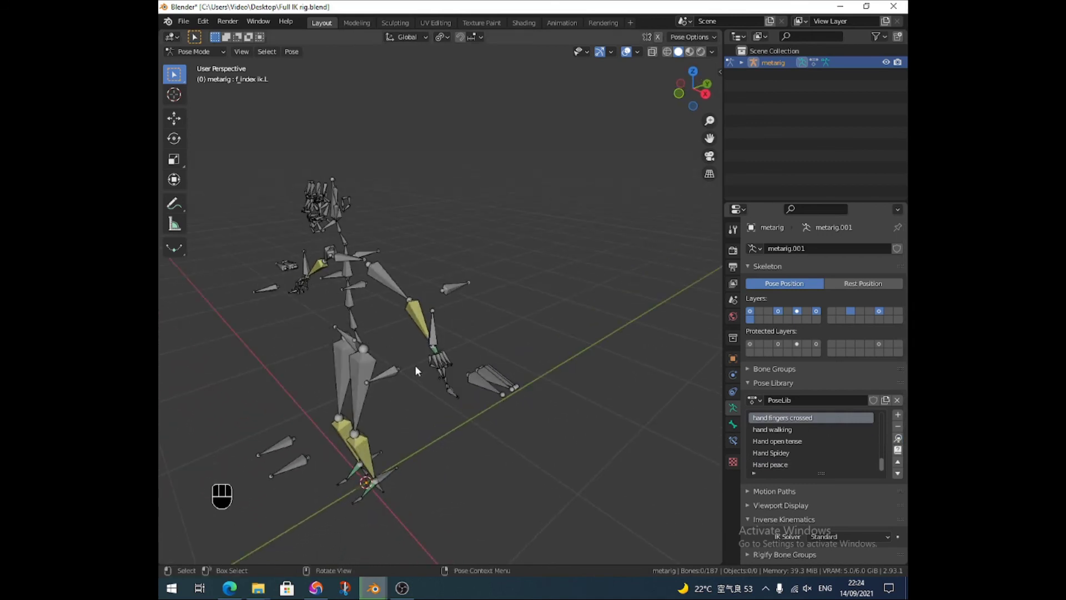
{"action": "scroll", "coordinate": [416, 371], "scroll_direction": "up", "scroll_amount": 5}
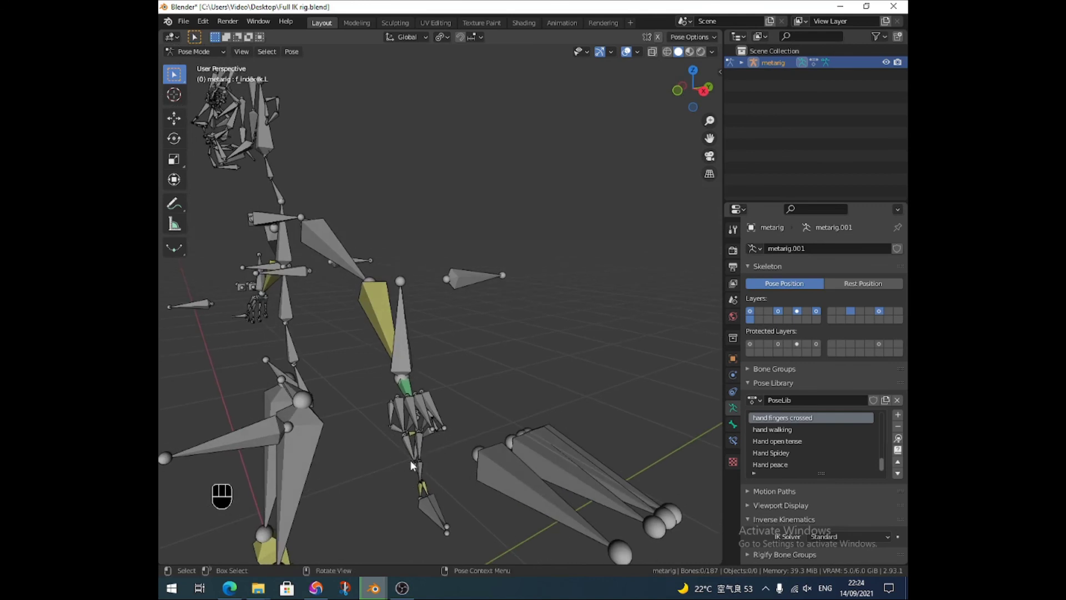
{"action": "middle_click_drag", "start_coordinate": [420, 453], "coordinate": [481, 434]}
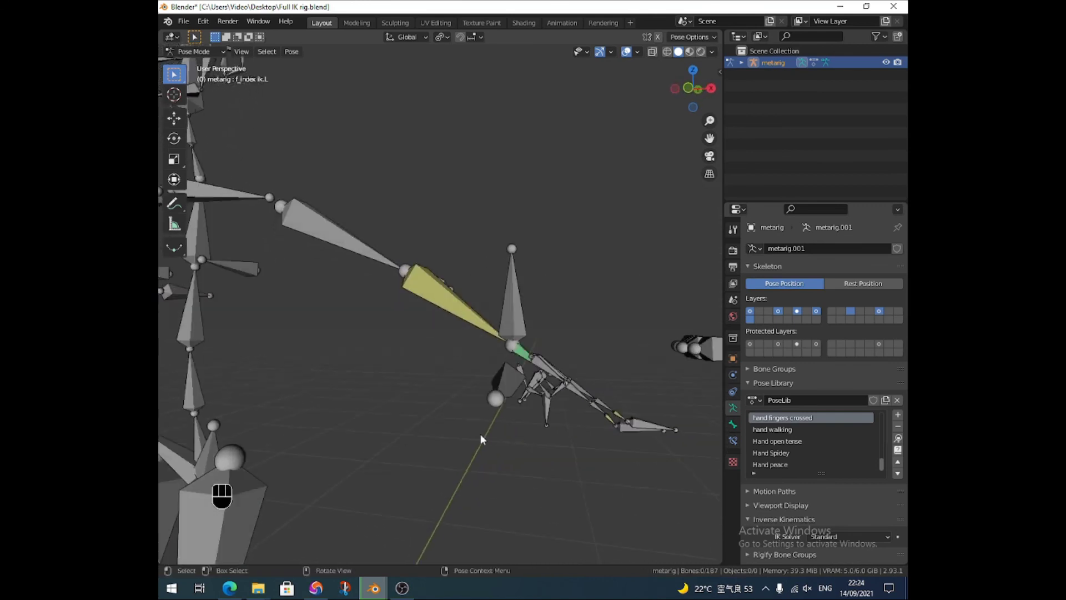
{"action": "scroll", "coordinate": [568, 391], "scroll_direction": "down", "scroll_amount": 5}
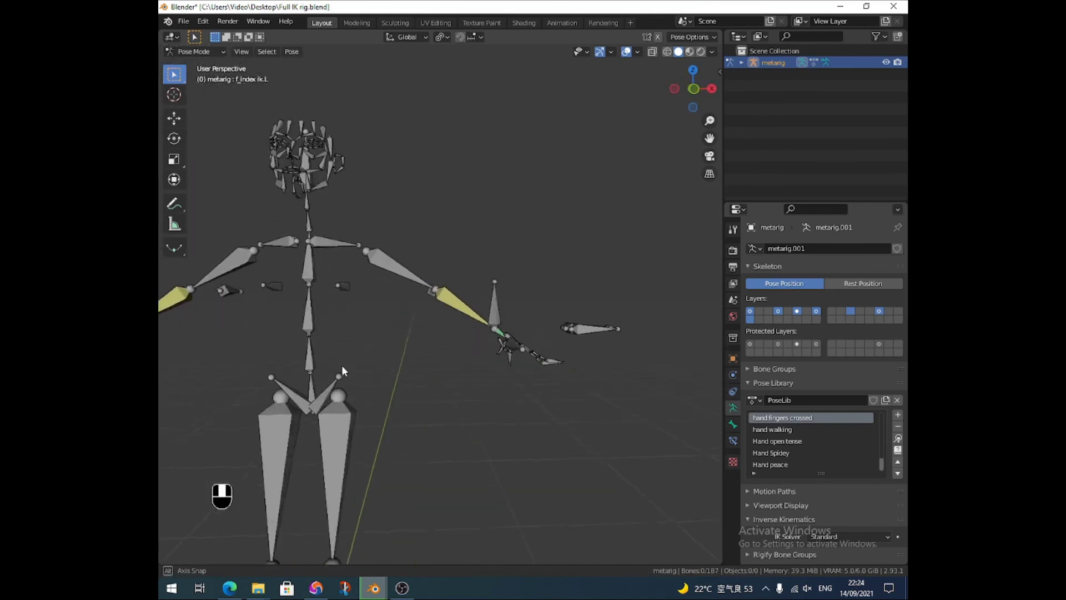
{"action": "mouse_move", "coordinate": [216, 351]}
{"action": "middle_mouse_down", "text": "shift"}
{"action": "mouse_move", "coordinate": [348, 341]}
{"action": "mouse_move", "coordinate": [365, 354]}
{"action": "mouse_move", "coordinate": [340, 372]}
{"action": "mouse_move", "coordinate": [387, 389]}
{"action": "mouse_move", "coordinate": [386, 376]}
{"action": "mouse_move", "coordinate": [488, 362]}
{"action": "mouse_move", "coordinate": [369, 383]}
{"action": "mouse_move", "coordinate": [183, 375]}
{"action": "middle_mouse_up", "text": "shift"}
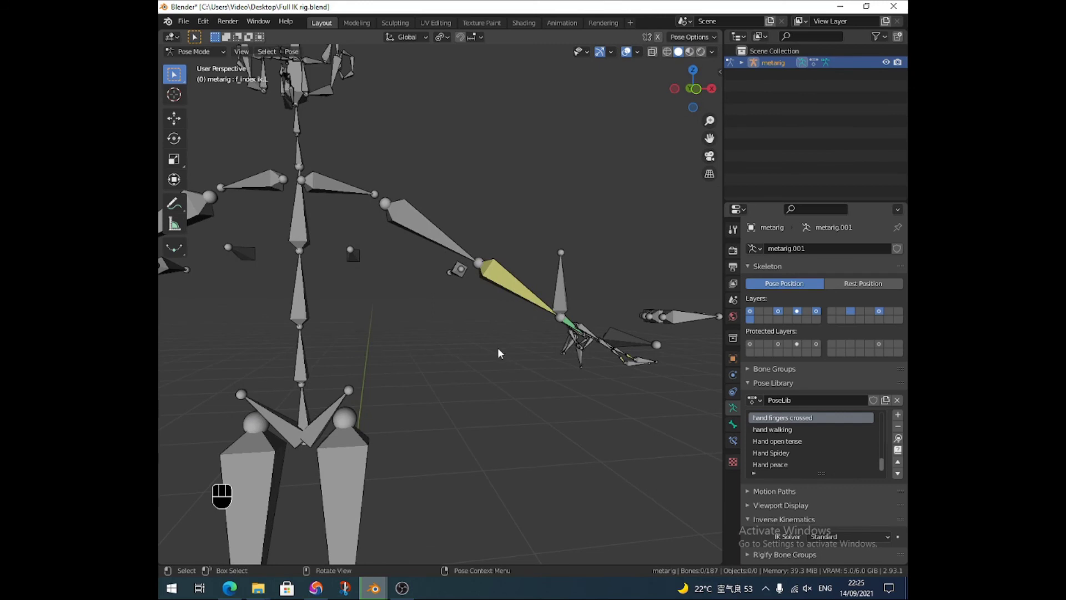
{"action": "middle_click_drag", "start_coordinate": [496, 350], "coordinate": [388, 365]}
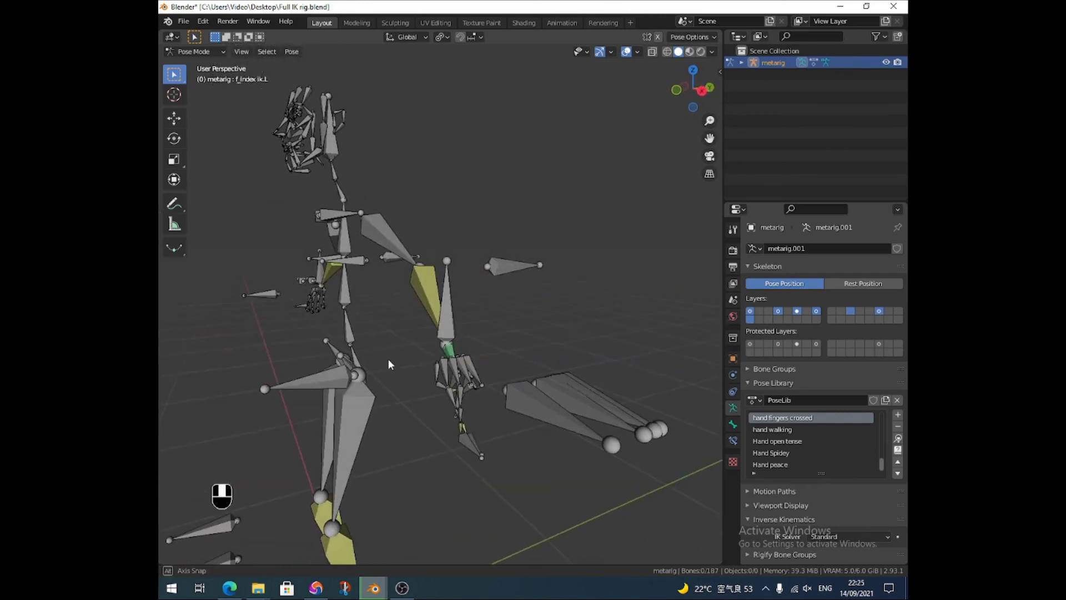